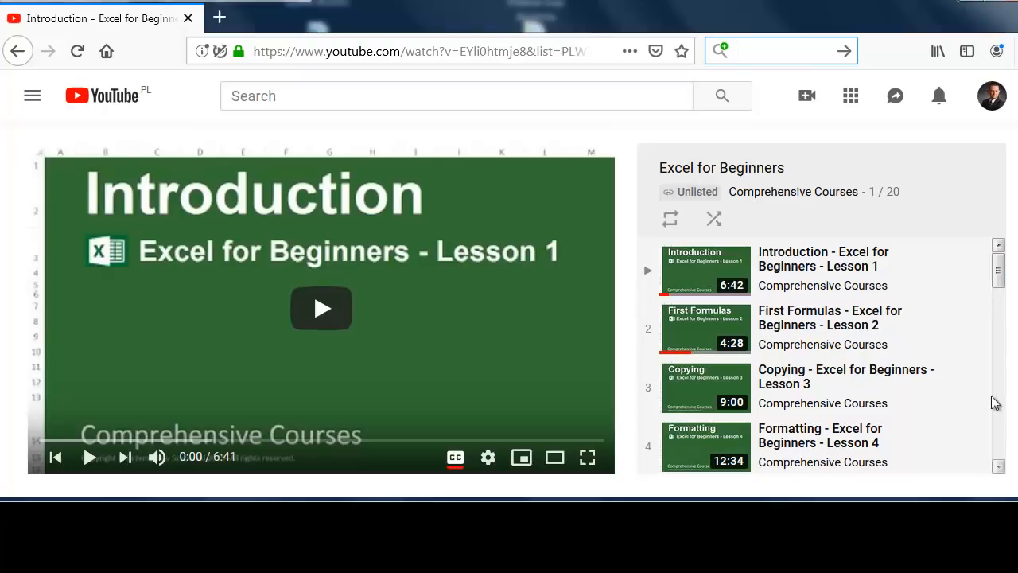
- Open the 20 Excel Test 1 Average workbook, move its Hello message aside, then dismiss it
{"action": "left_click_drag", "start_coordinate": [1000, 468], "coordinate": [999, 468]}
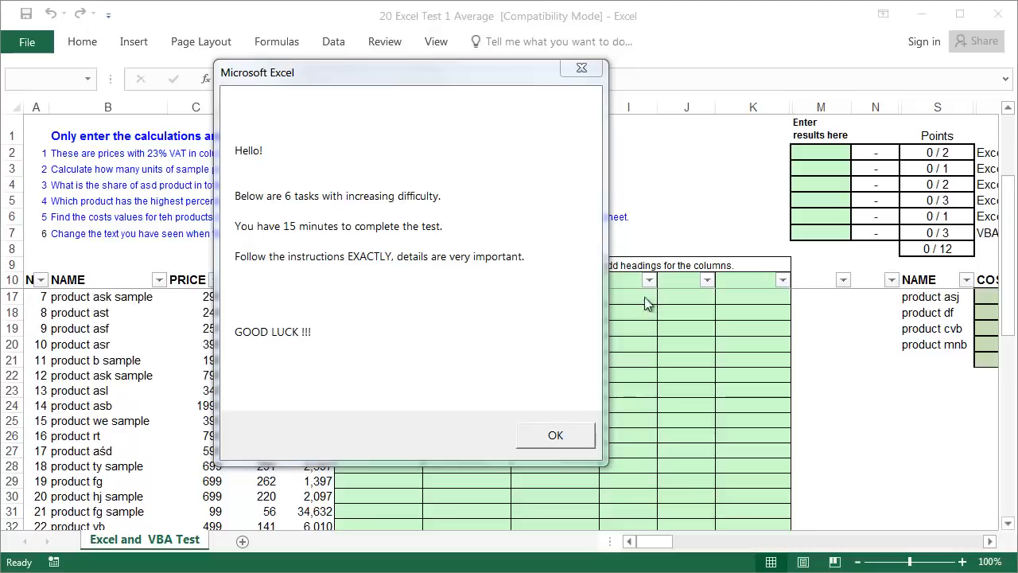
{"action": "left_click_drag", "start_coordinate": [305, 72], "coordinate": [334, 71]}
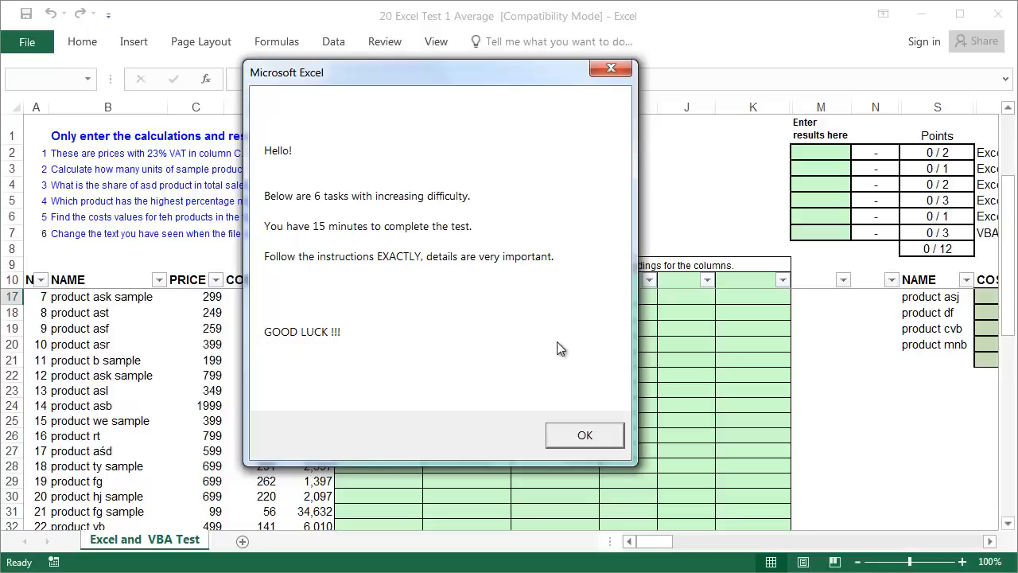
{"action": "left_click", "coordinate": [573, 434]}
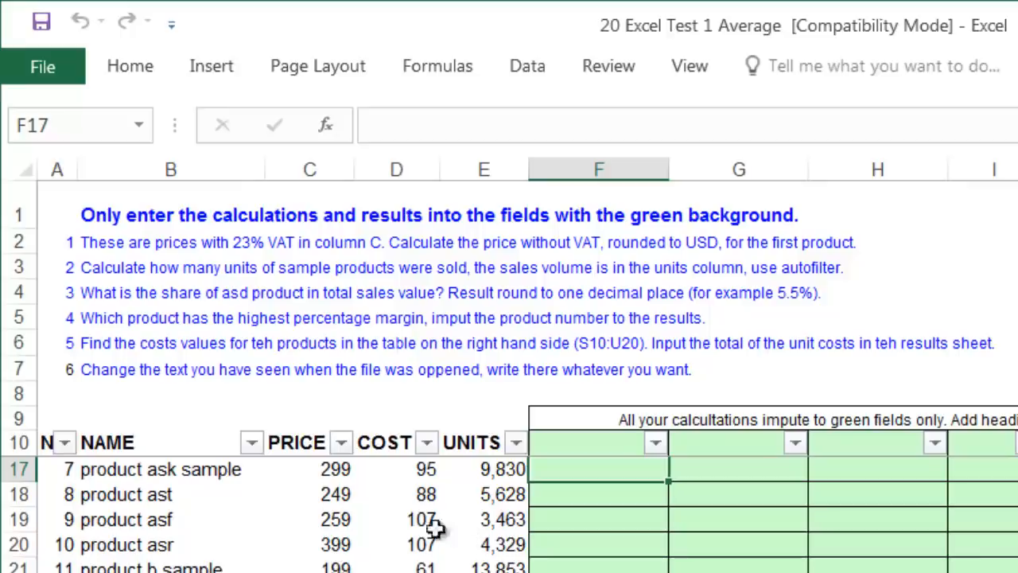
{"action": "left_click", "coordinate": [310, 442]}
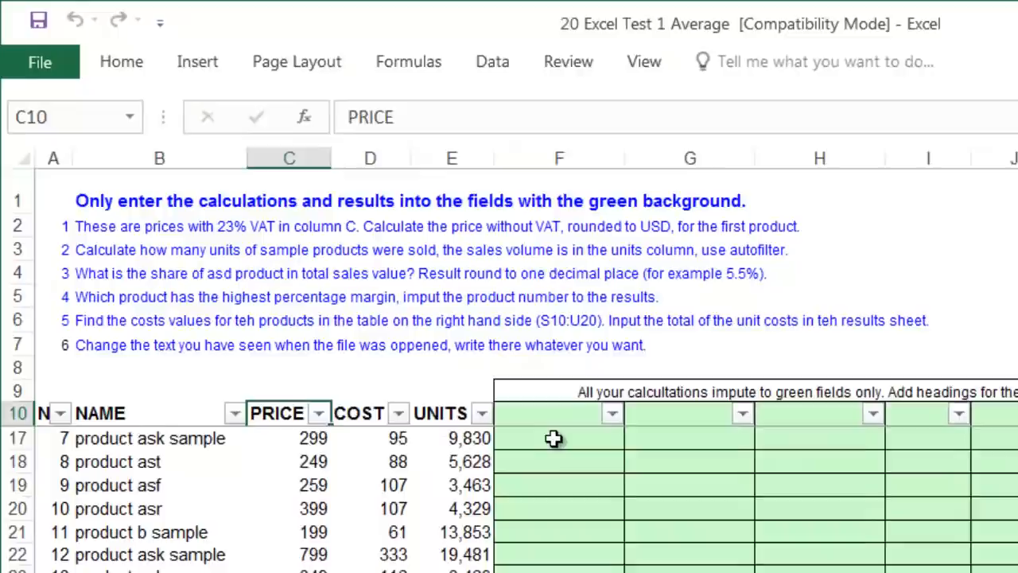
{"action": "left_click", "coordinate": [593, 469]}
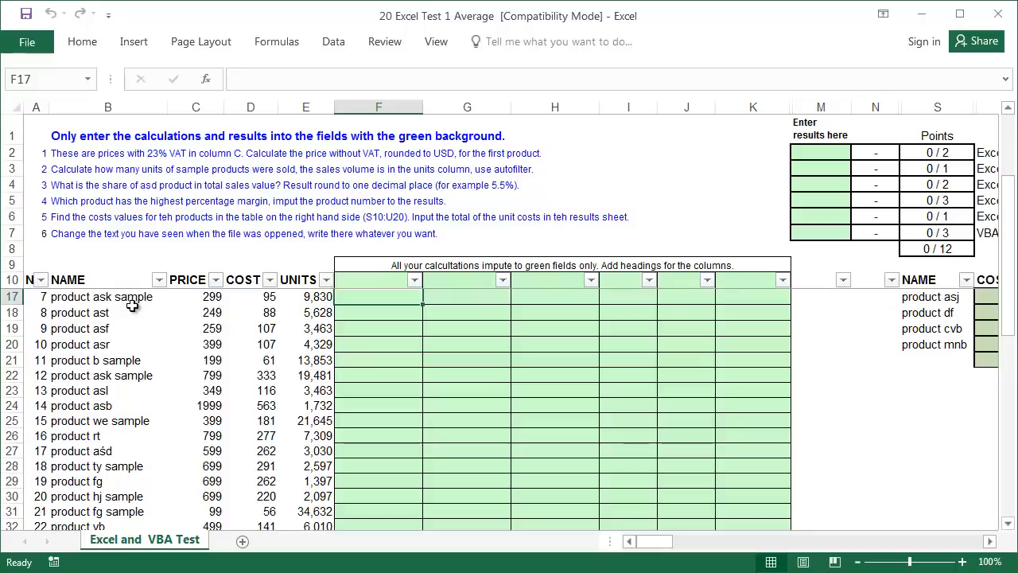
{"action": "scroll", "coordinate": [132, 306], "scroll_direction": "up", "scroll_amount": 2}
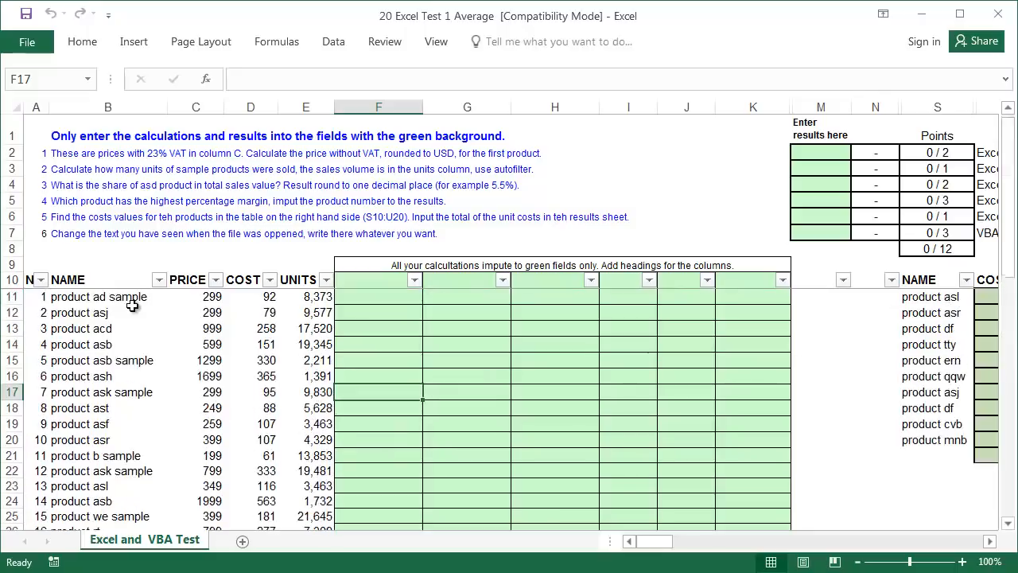
- Enter =C11/1.23 in F11 to get the first product's price without VAT
{"action": "left_click", "coordinate": [367, 298]}
{"action": "type", "text": "="}
{"action": "key", "text": "Left"}
{"action": "key", "text": "Left"}
{"action": "key", "text": "Left"}
{"action": "type", "text": "/"}
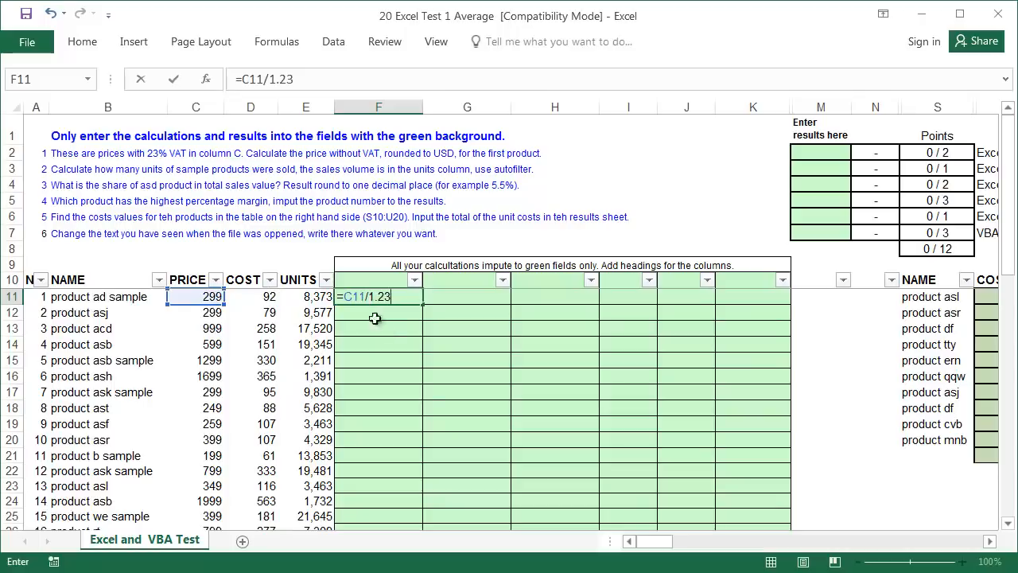
{"action": "key", "text": "Return"}
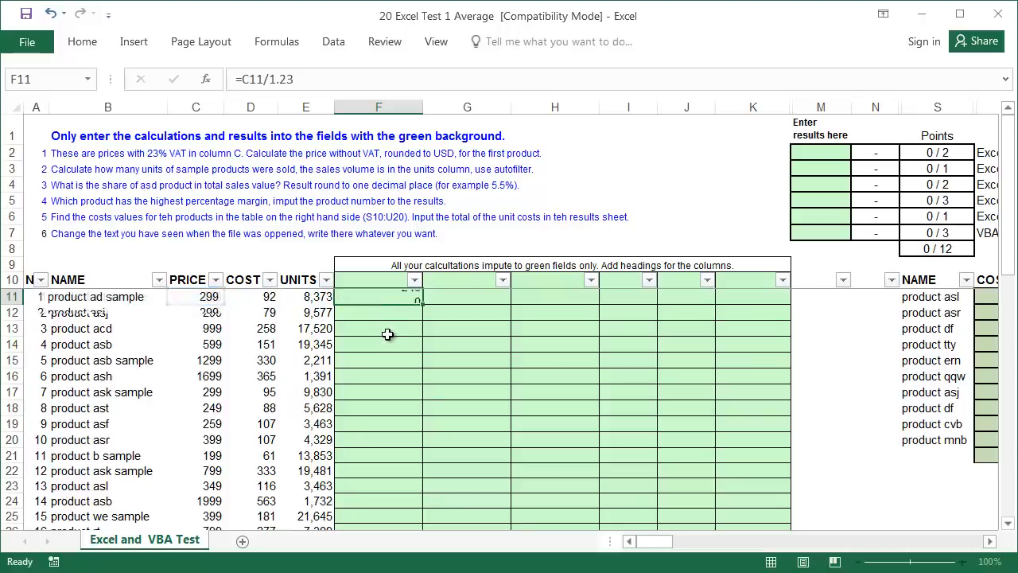
{"action": "key", "text": "Up"}
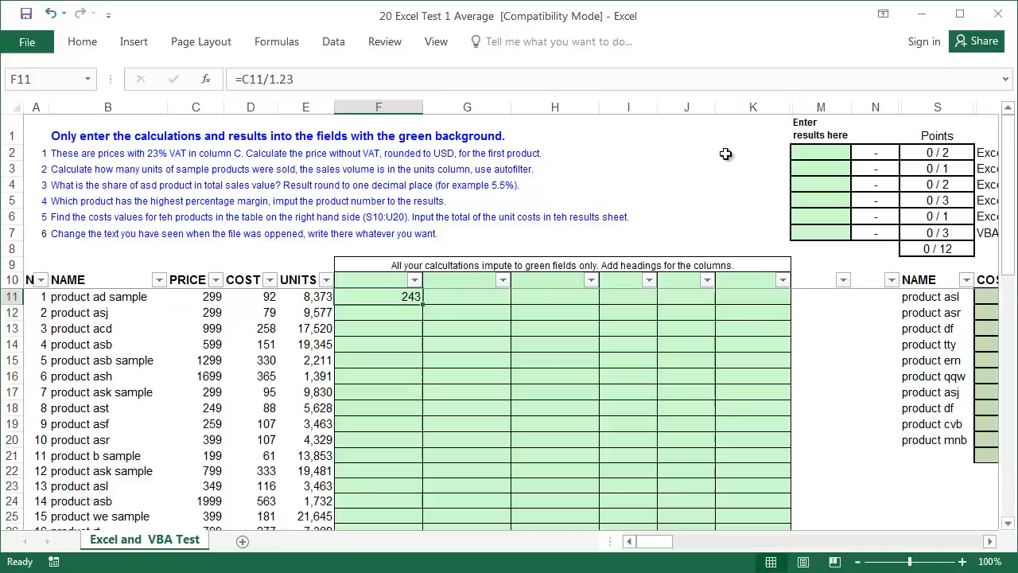
- Record 243 in M2 as the task 1 answer
{"action": "left_click", "coordinate": [803, 152]}
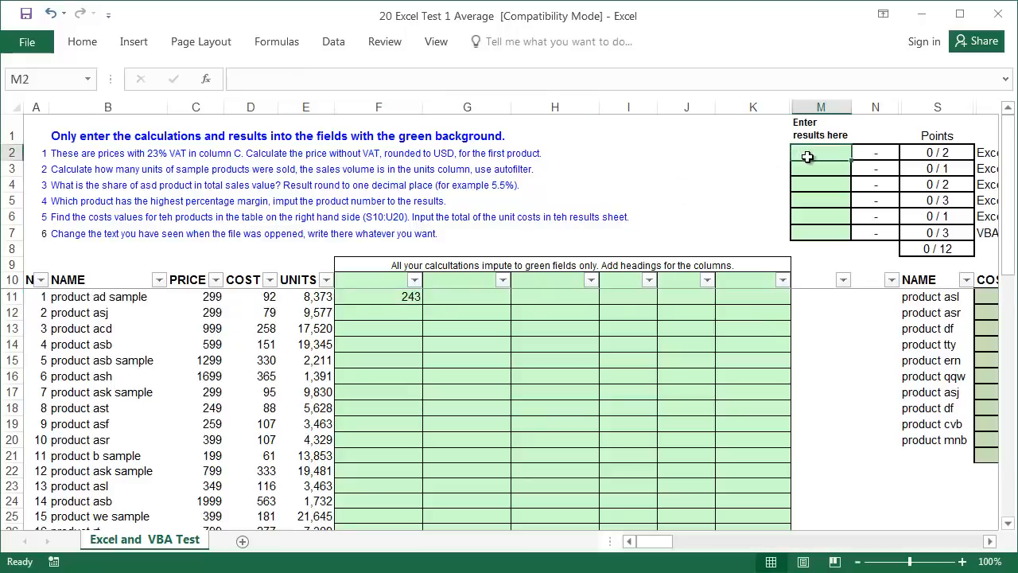
{"action": "type", "text": "24"}
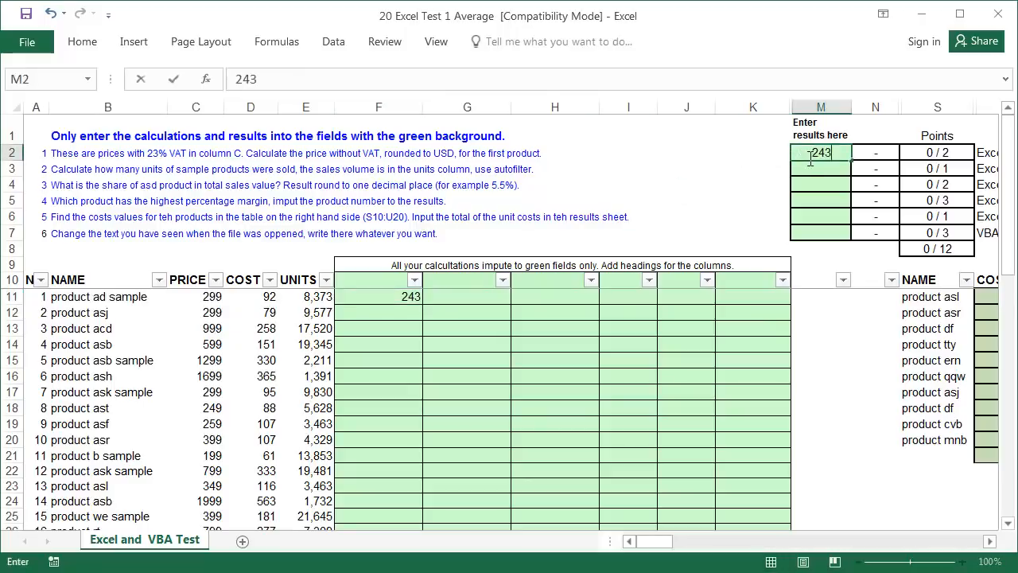
{"action": "type", "text": "3"}
{"action": "key", "text": "Return"}
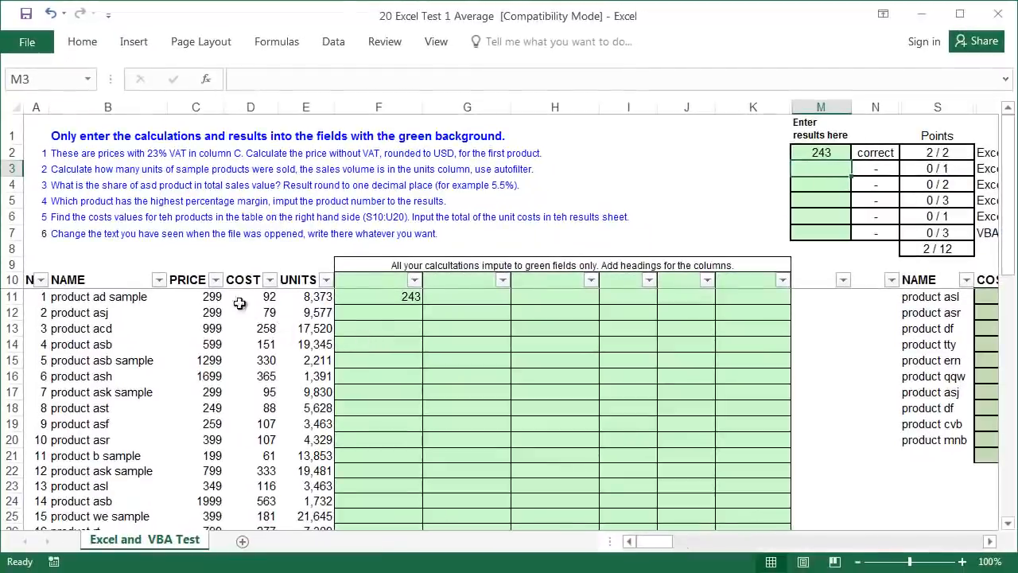
{"action": "left_click", "coordinate": [159, 279]}
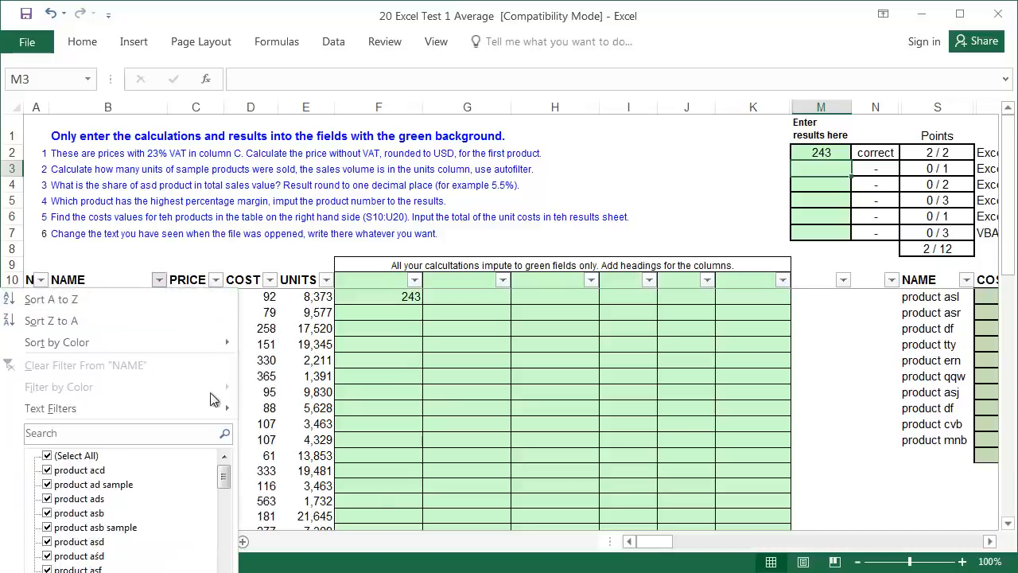
- Filter the NAME column to names containing 'sample'
{"action": "mouse_move", "coordinate": [220, 409]}
{"action": "left_click", "coordinate": [302, 499]}
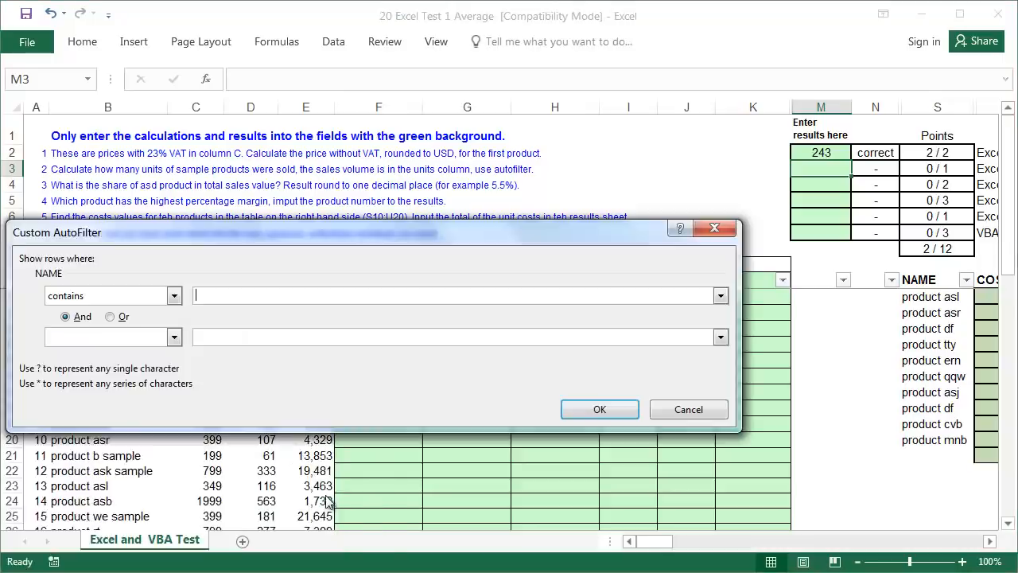
{"action": "type", "text": "sampl"}
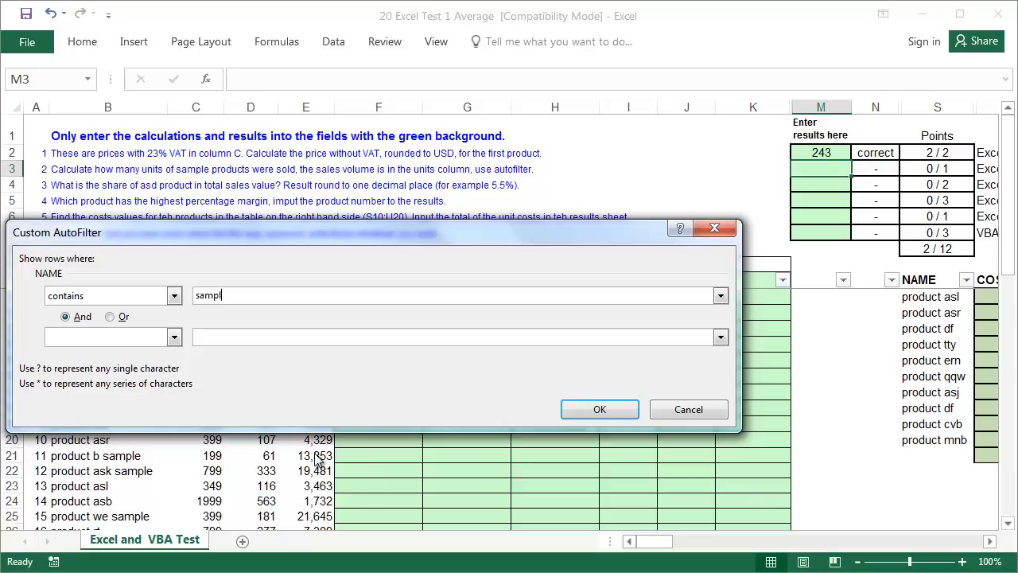
{"action": "type", "text": "e"}
{"action": "key", "text": "Return"}
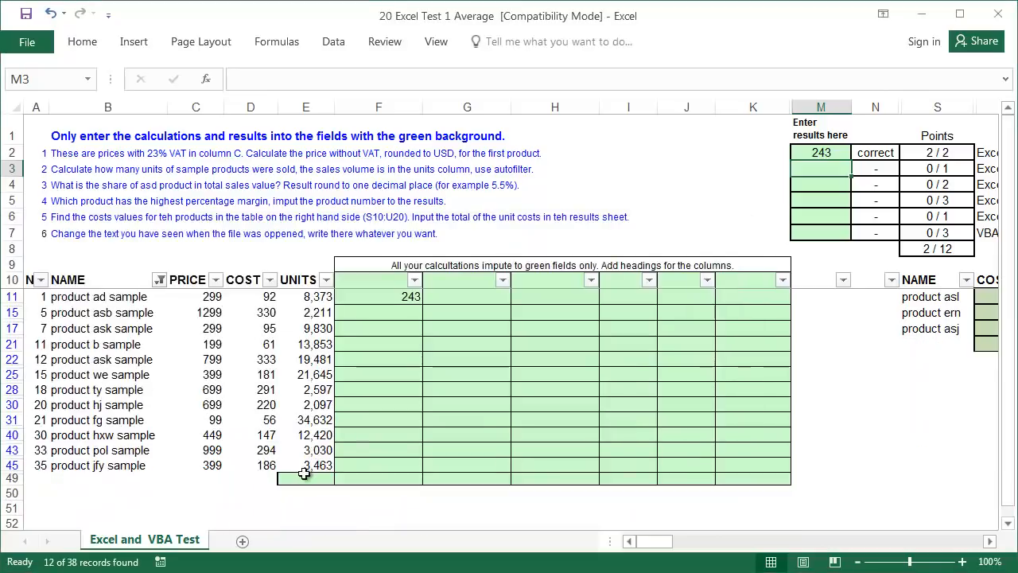
- Total the visible sample units in E49 with an AutoSum subtotal, giving 133,632
{"action": "left_click", "coordinate": [306, 478]}
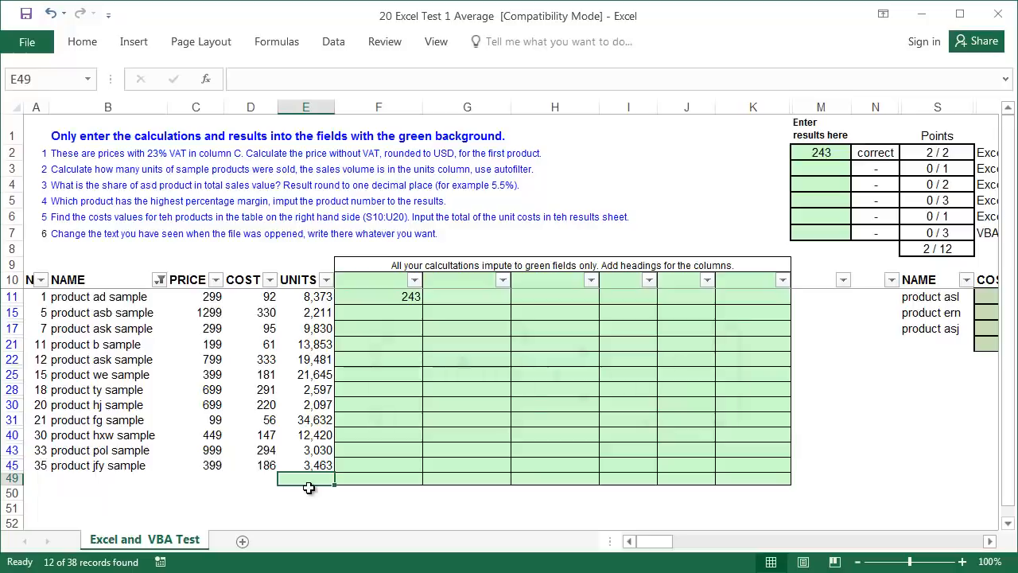
{"action": "key", "text": "alt+equal"}
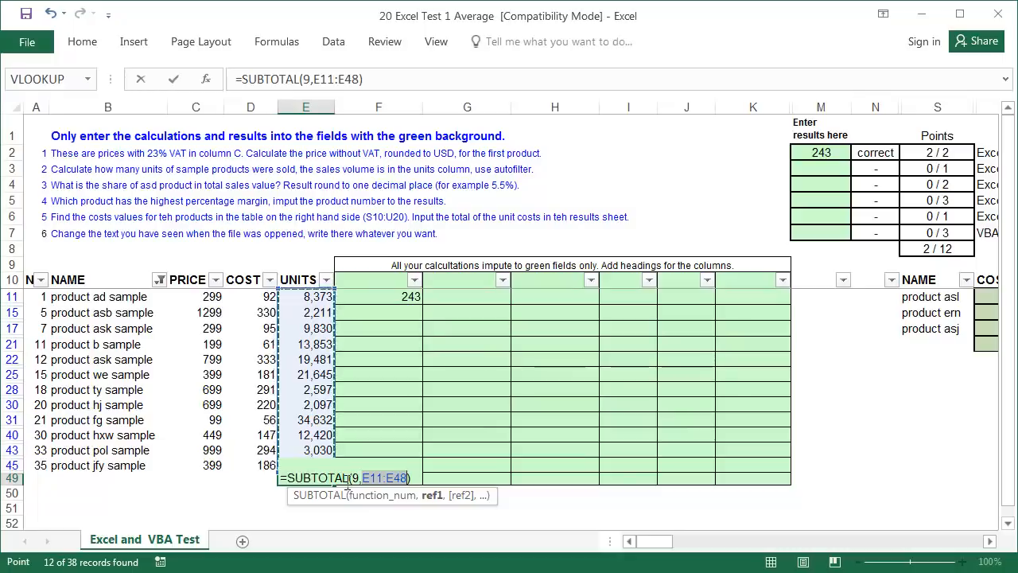
{"action": "key", "text": "Return"}
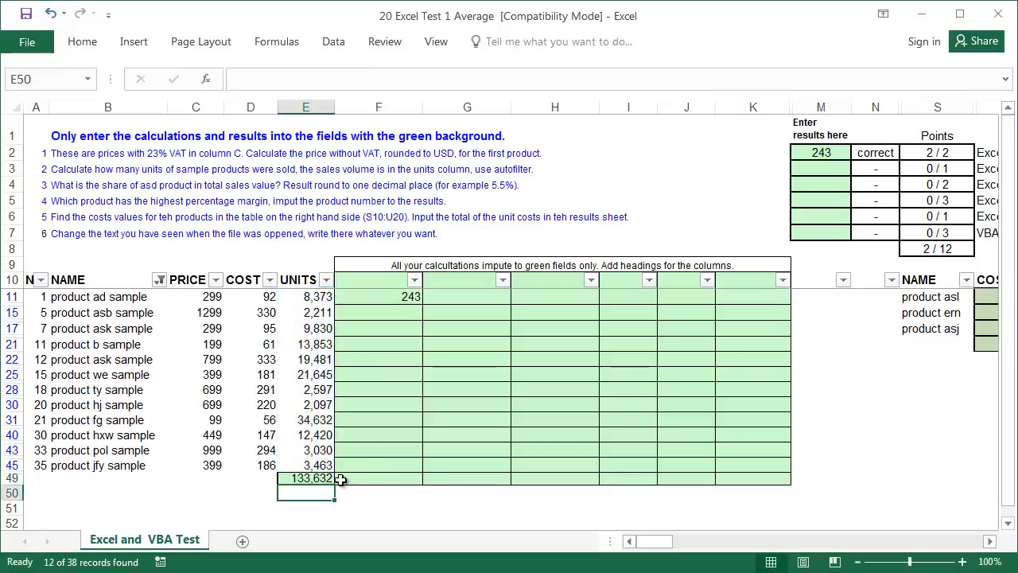
{"action": "left_click", "coordinate": [324, 475]}
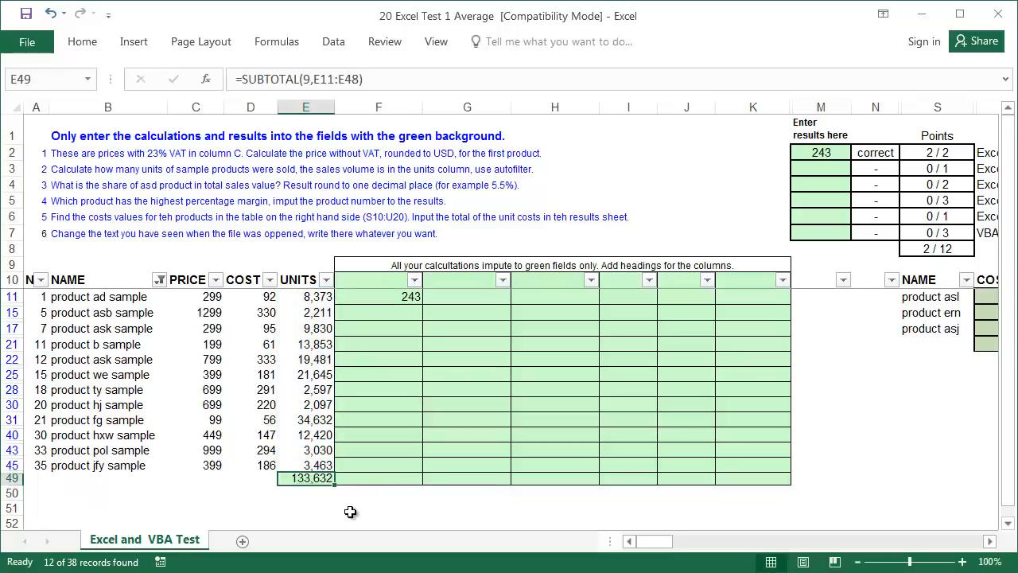
{"action": "type", "text": "=sum("}
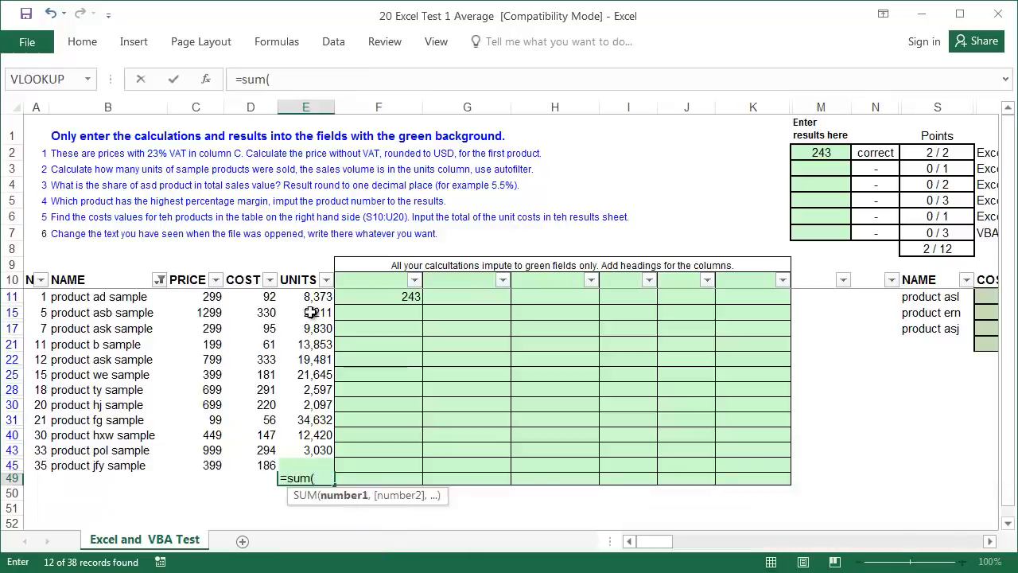
{"action": "left_click_drag", "start_coordinate": [310, 296], "coordinate": [310, 465]}
{"action": "key", "text": "Return"}
{"action": "left_click", "coordinate": [317, 477]}
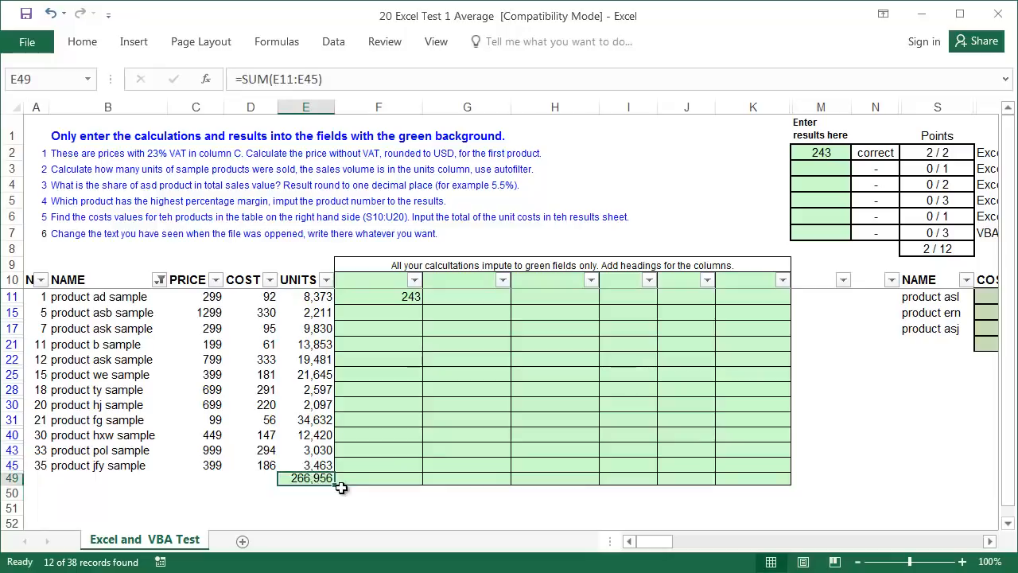
{"action": "key", "text": "Delete"}
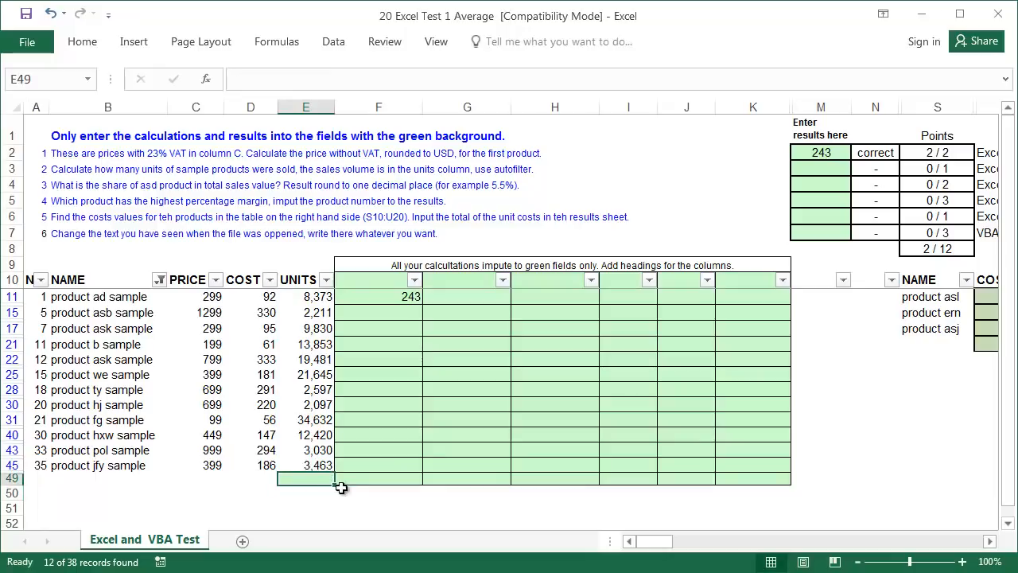
{"action": "key", "text": "alt+equal"}
{"action": "key", "text": "Return"}
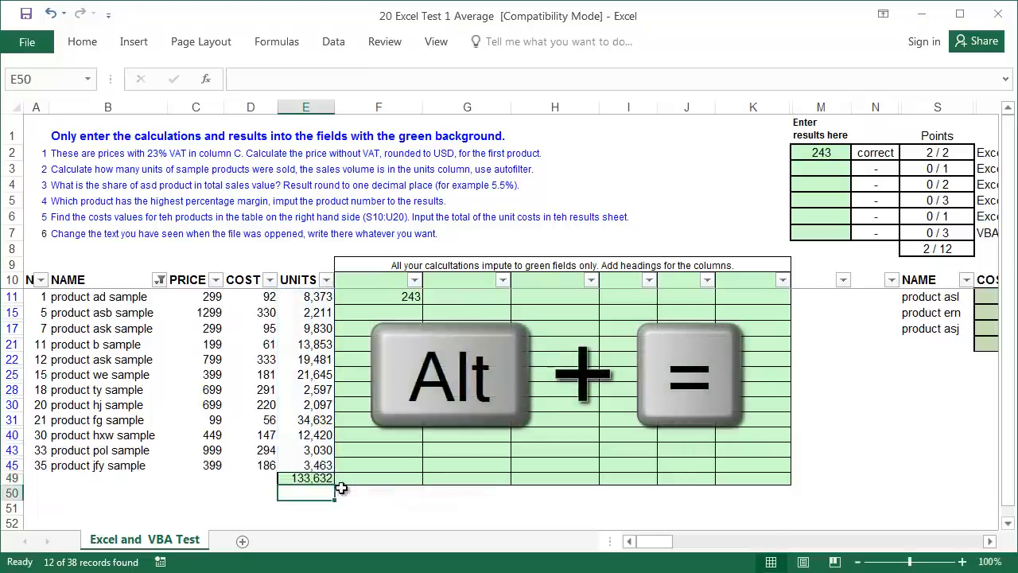
- Enter 133632 in M3 as the task 2 answer
{"action": "left_click", "coordinate": [821, 169]}
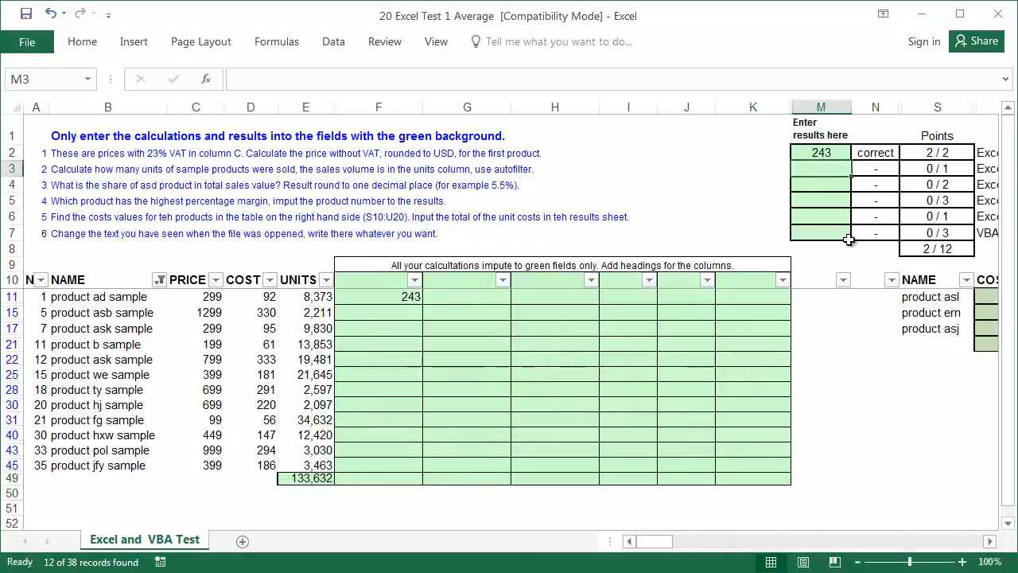
{"action": "type", "text": "133632"}
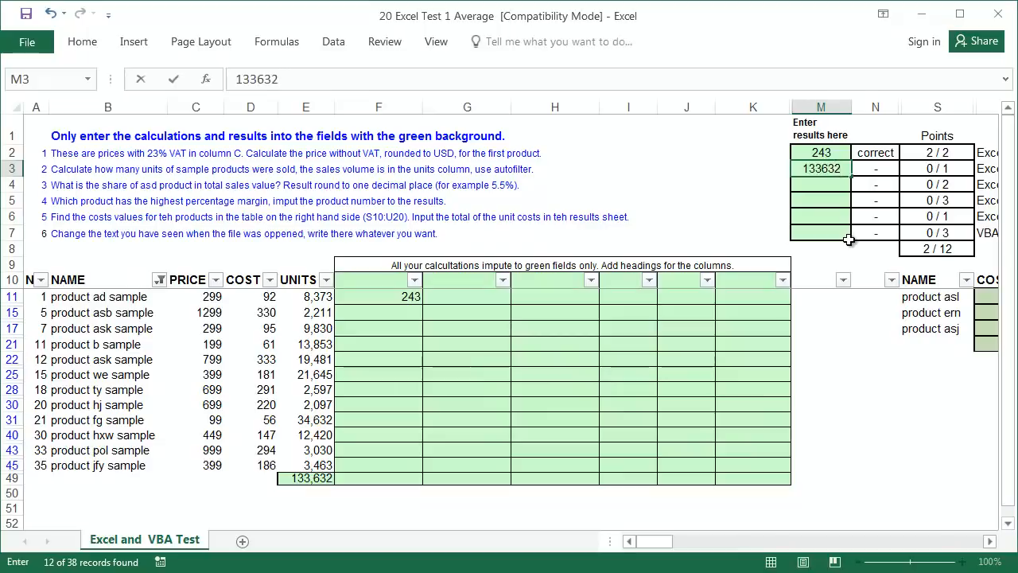
{"action": "key", "text": "Return"}
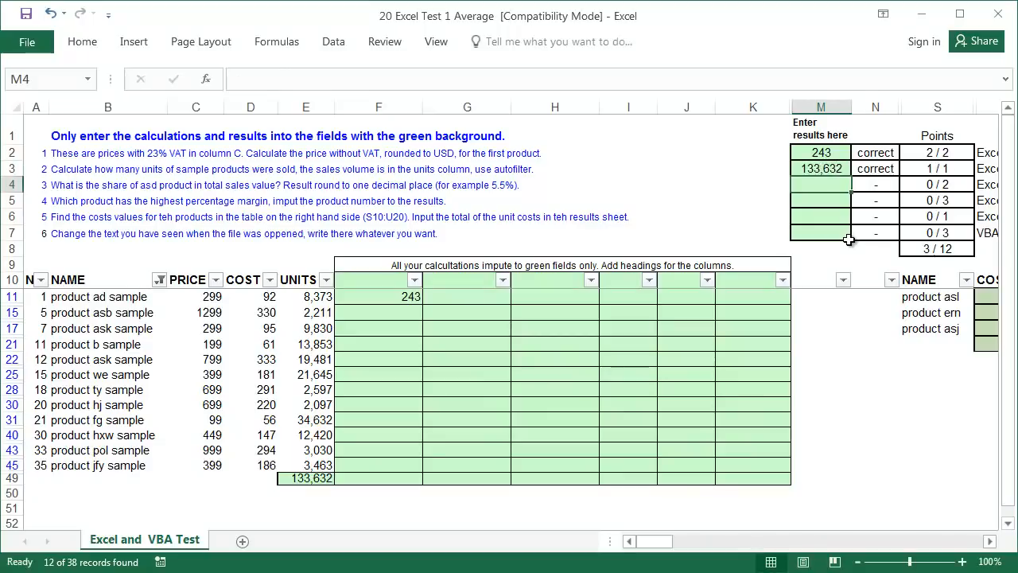
- Clear the NAME filter so all product rows show again
{"action": "left_click", "coordinate": [824, 169]}
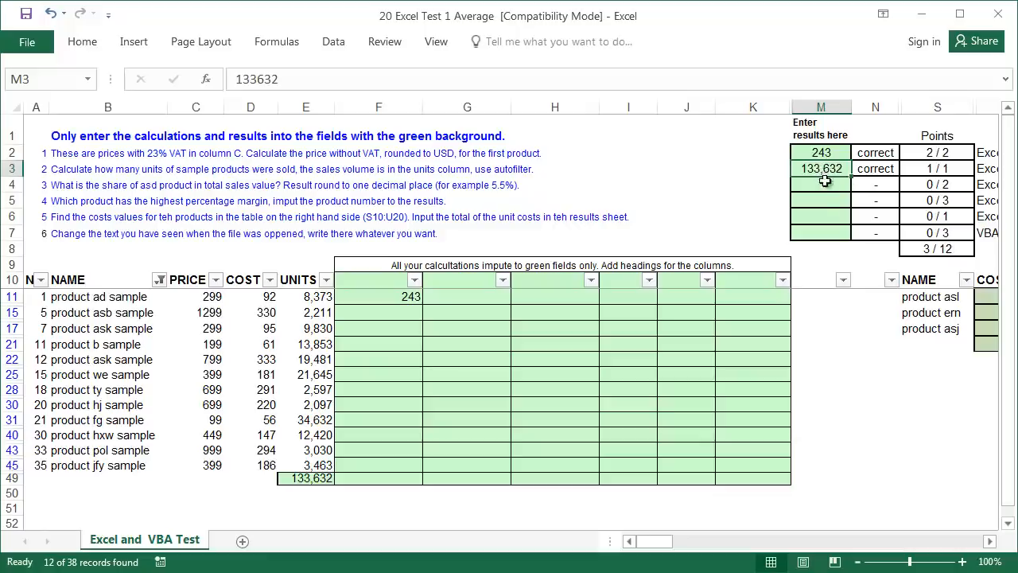
{"action": "left_click", "coordinate": [160, 280]}
{"action": "left_click", "coordinate": [116, 364]}
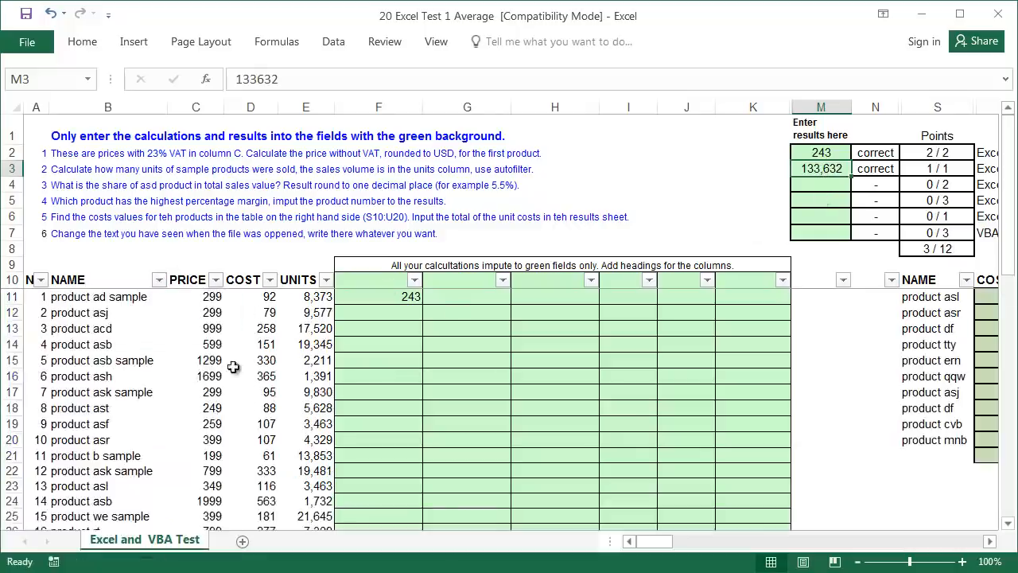
{"action": "left_click", "coordinate": [388, 332]}
{"action": "scroll", "coordinate": [372, 382], "scroll_direction": "down", "scroll_amount": 9}
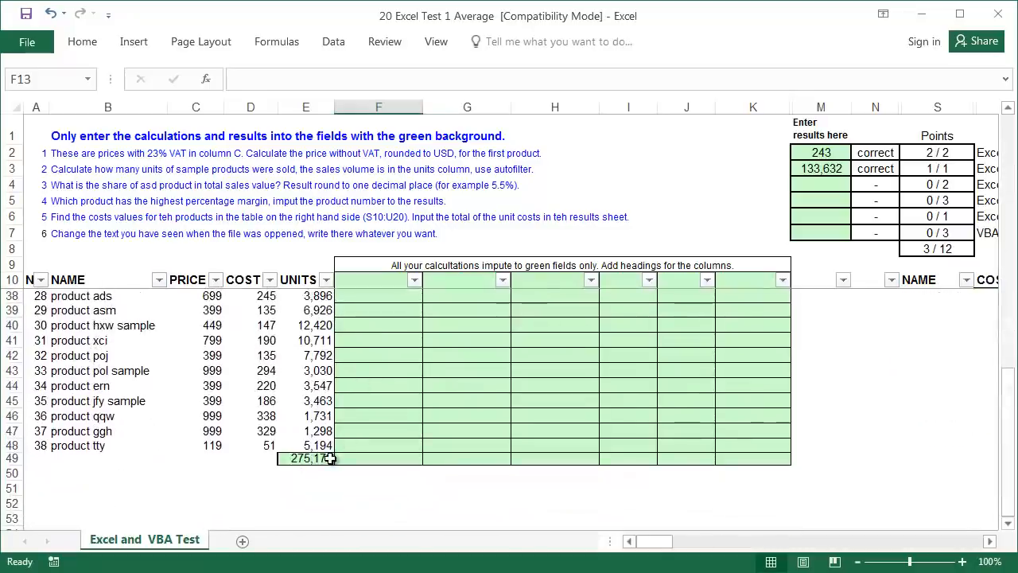
{"action": "scroll", "coordinate": [342, 437], "scroll_direction": "up", "scroll_amount": 9}
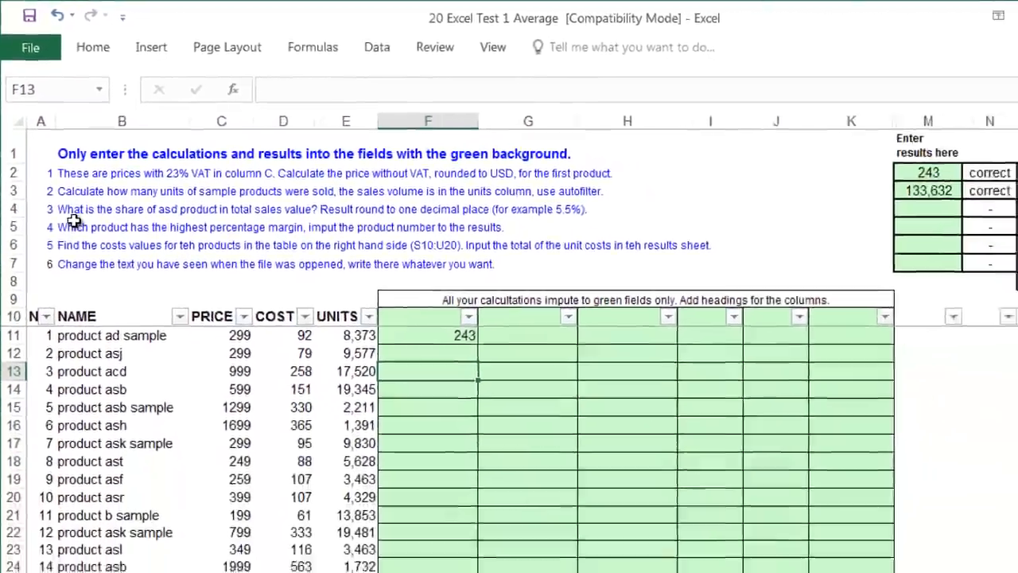
- Search for 'asd' and step through matches until product asd in B37 is found
{"action": "key", "text": "ctrl+f"}
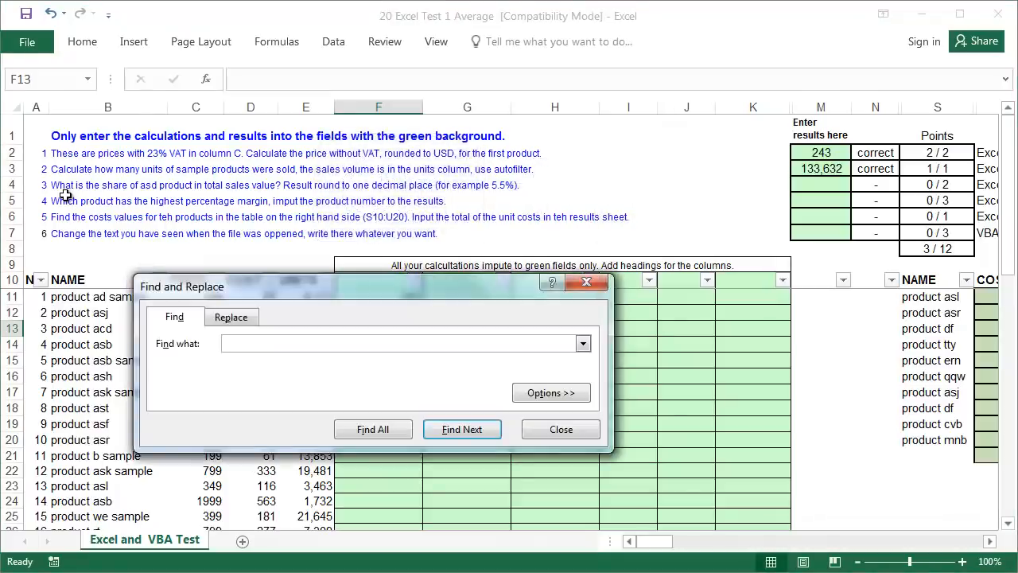
{"action": "key", "text": "Return"}
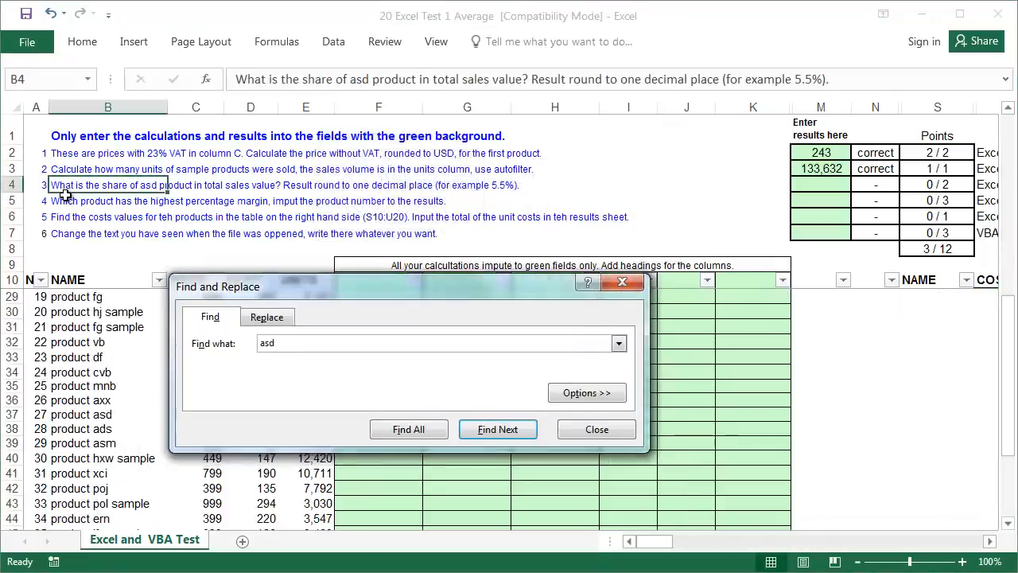
{"action": "key", "text": "Return"}
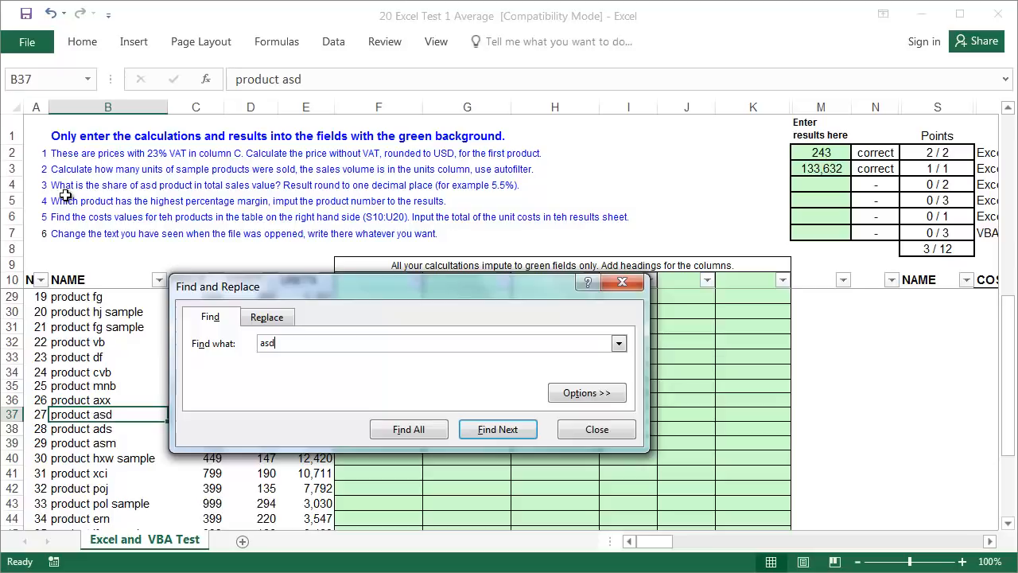
{"action": "key", "text": "Return"}
{"action": "key", "text": "Return"}
{"action": "left_click", "coordinate": [596, 433]}
- Fill product asd's cell B37 with yellow
{"action": "right_click", "coordinate": [163, 415]}
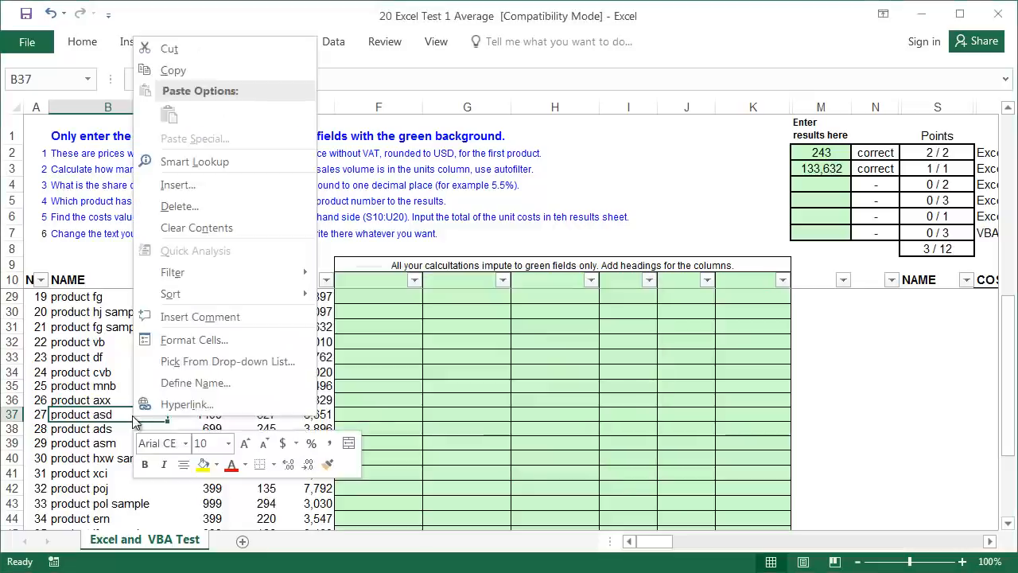
{"action": "left_click", "coordinate": [203, 464]}
{"action": "left_click", "coordinate": [194, 415]}
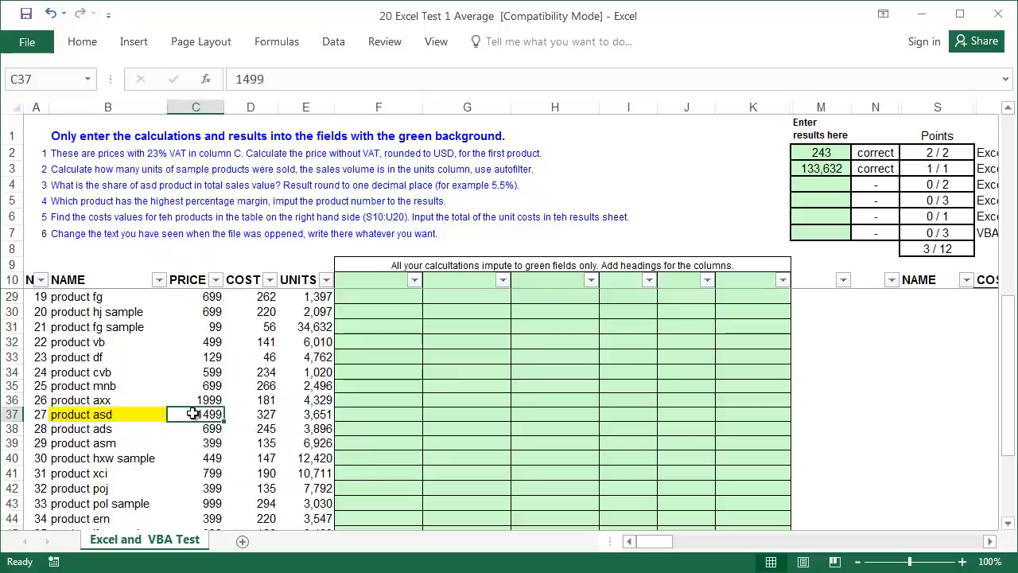
{"action": "left_click", "coordinate": [200, 279]}
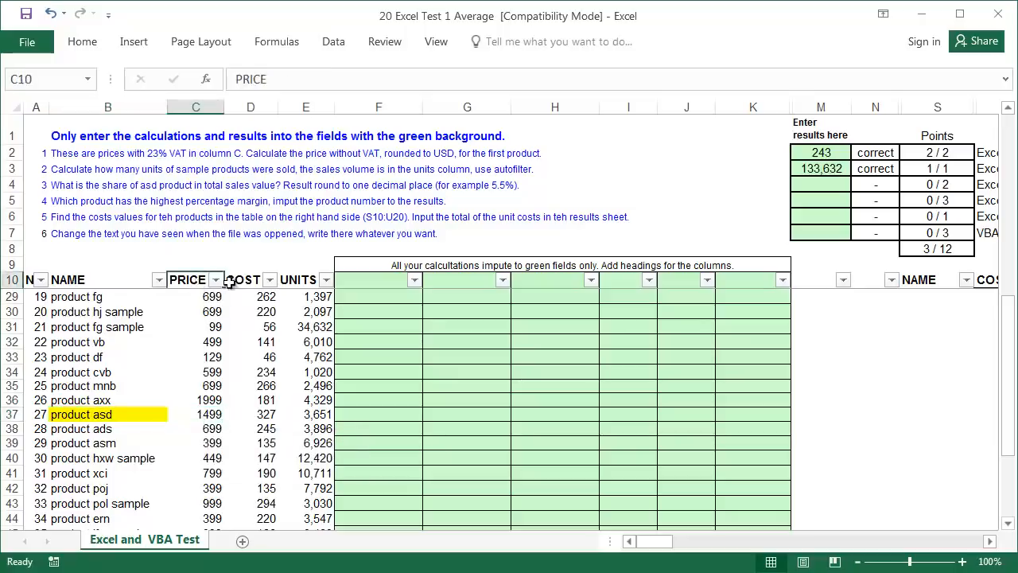
{"action": "left_click", "coordinate": [293, 280]}
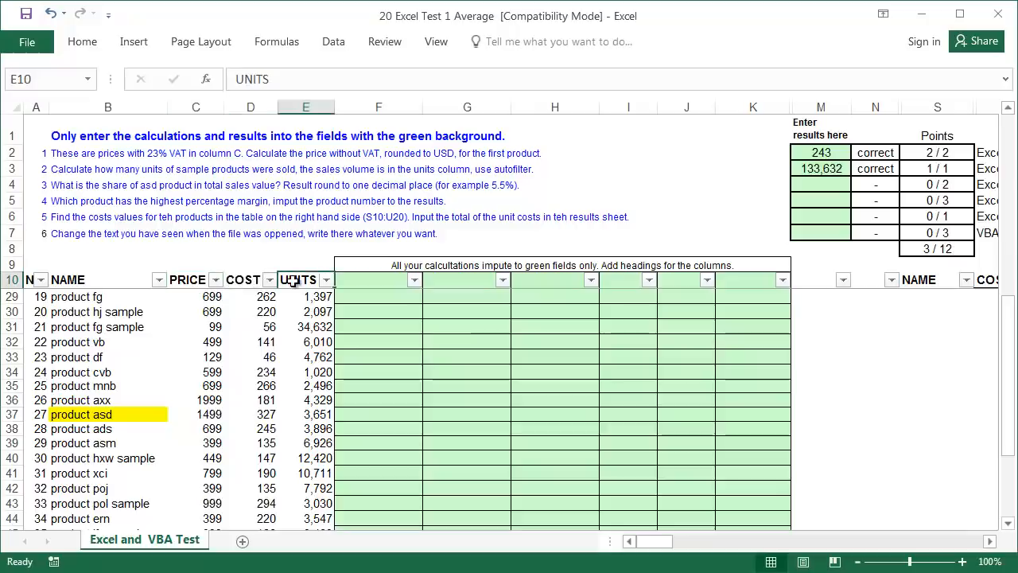
- In G11, start a SUMPRODUCT formula with the price range C11:C48
{"action": "left_click", "coordinate": [440, 280]}
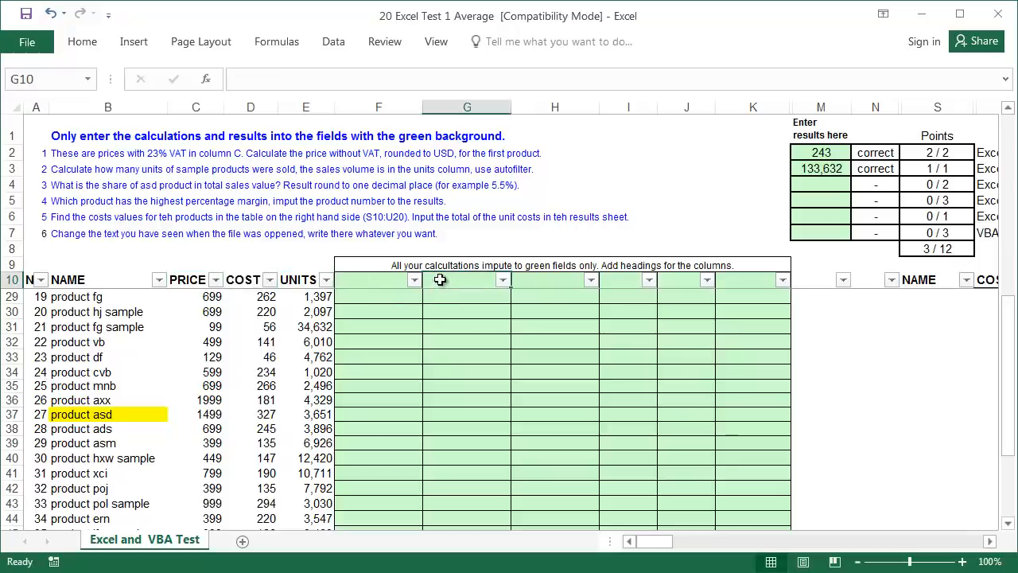
{"action": "key", "text": "Down"}
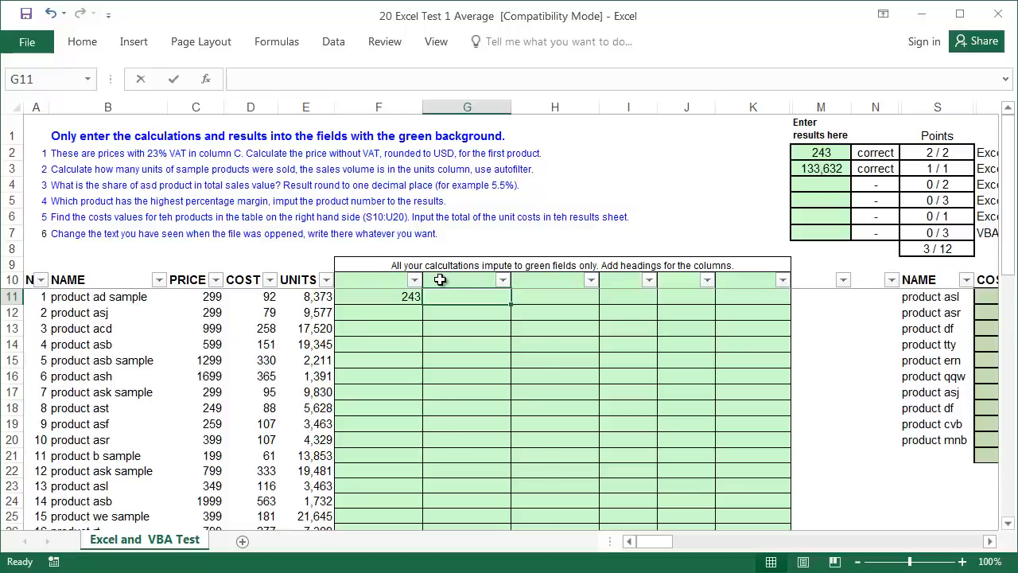
{"action": "type", "text": "=sump"}
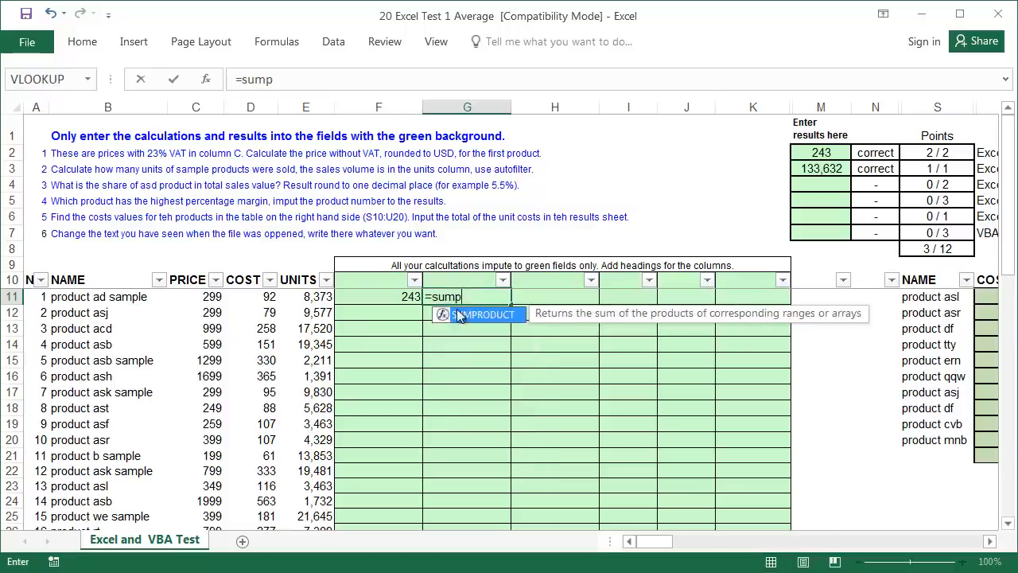
{"action": "double_click", "coordinate": [459, 315]}
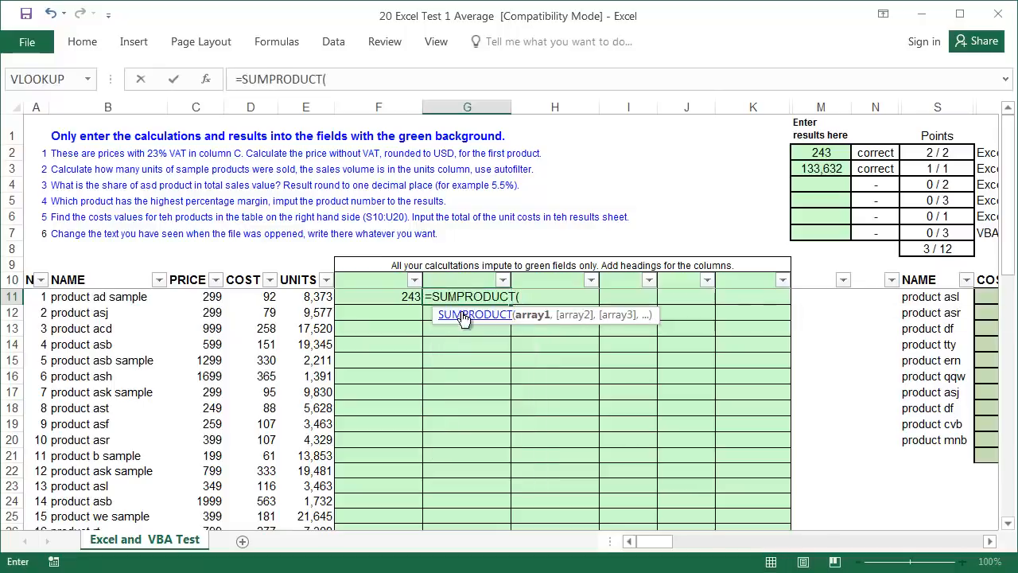
{"action": "left_click", "coordinate": [199, 296]}
{"action": "key", "text": "ctrl+shift+Down"}
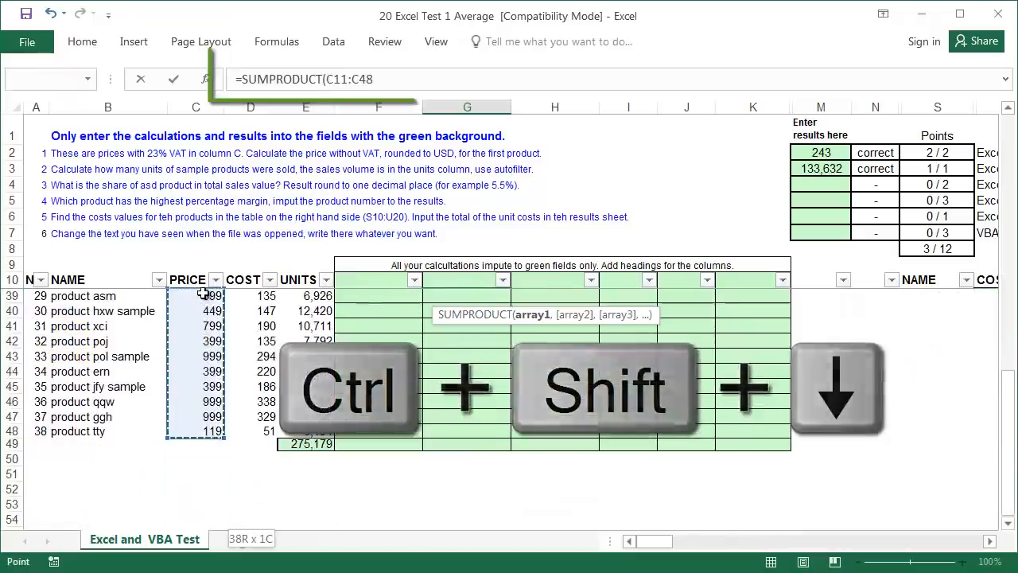
{"action": "type", "text": ","}
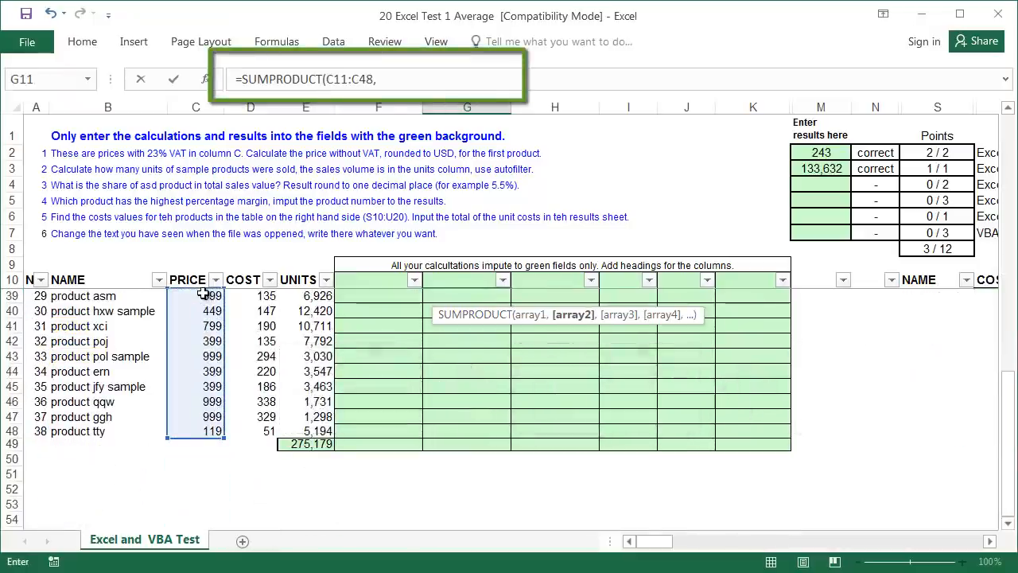
- Add the units range E11:E48 to complete =SUMPRODUCT(C11:C48,E11:E48)
{"action": "left_click", "coordinate": [298, 279]}
{"action": "key", "text": "Down"}
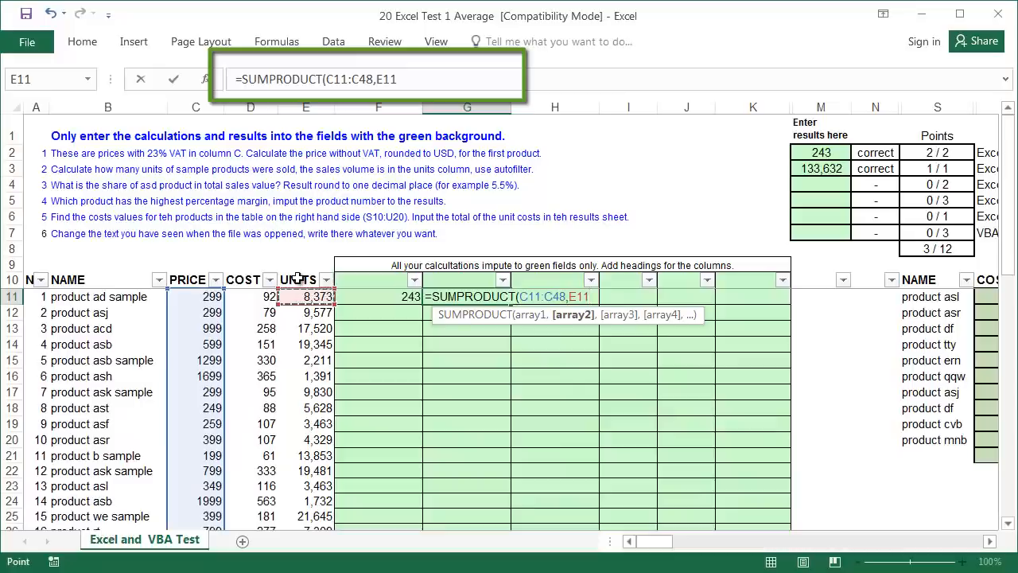
{"action": "key", "text": "ctrl+shift+Down"}
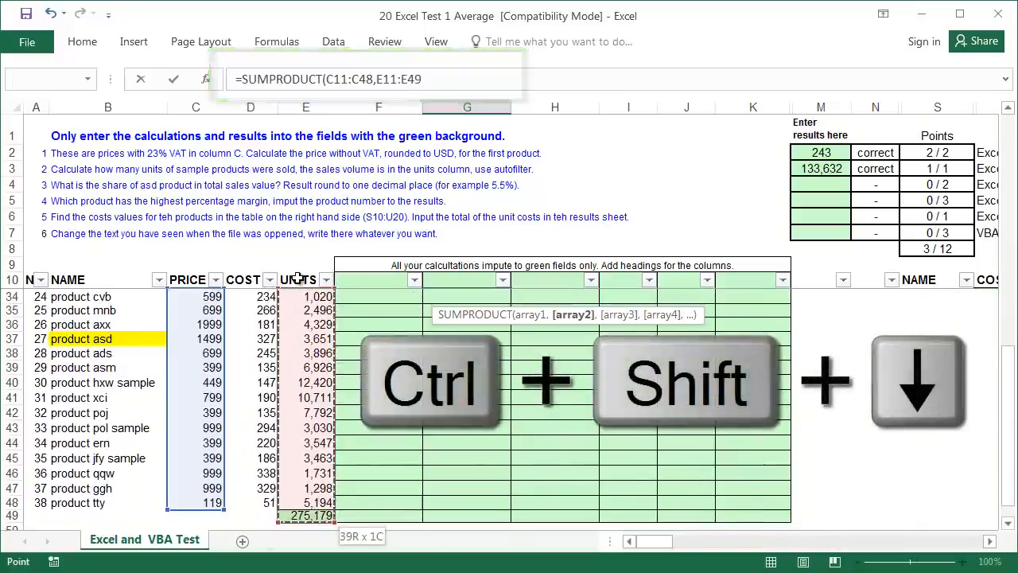
{"action": "key", "text": "shift+Up"}
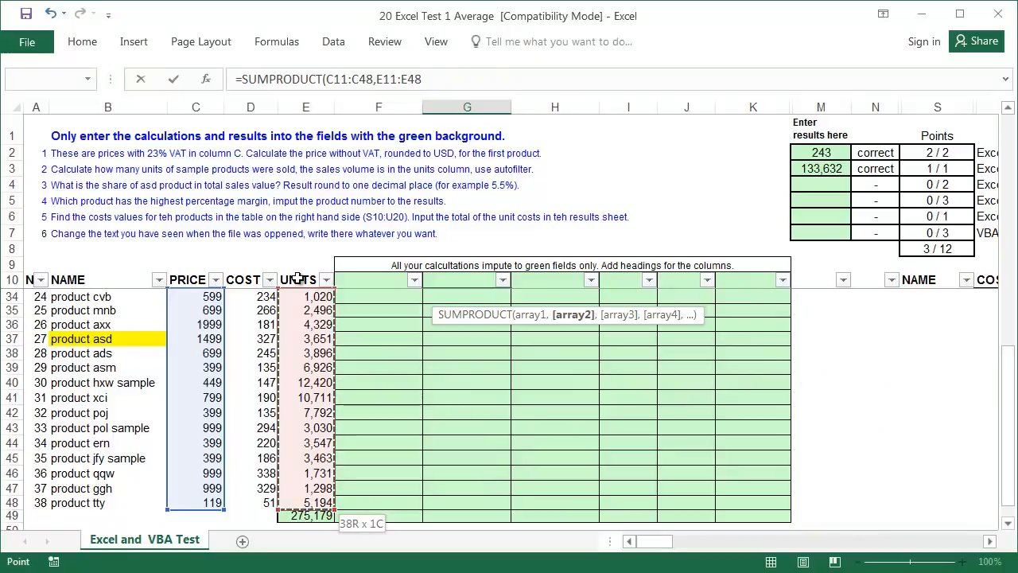
{"action": "type", "text": ")"}
{"action": "key", "text": "Return"}
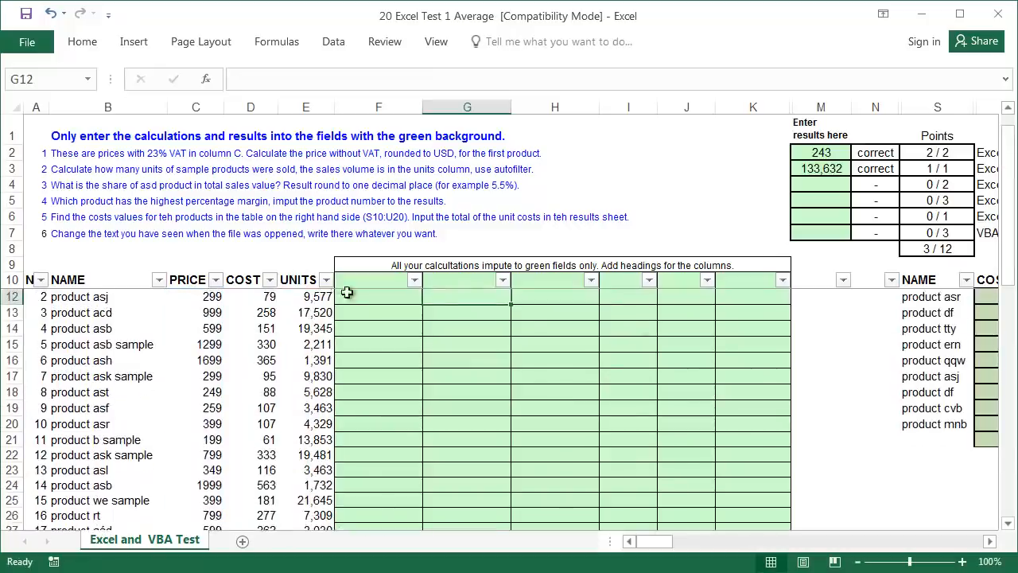
{"action": "scroll", "coordinate": [338, 288], "scroll_direction": "up", "scroll_amount": 1}
{"action": "left_click", "coordinate": [475, 299]}
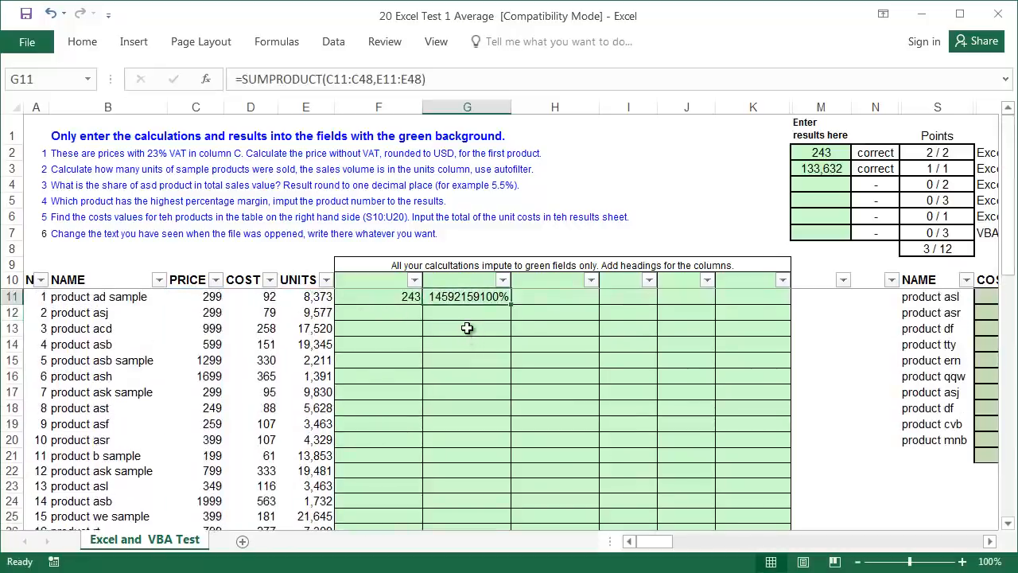
- Compute product asd's sales value in G13 as =E37*C37
{"action": "left_click", "coordinate": [467, 327]}
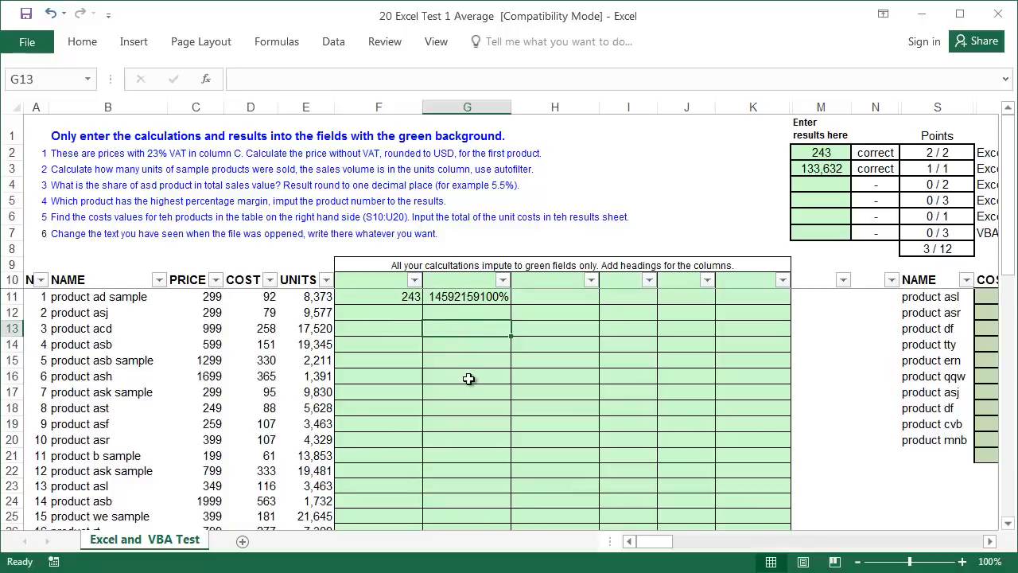
{"action": "type", "text": "="}
{"action": "scroll", "coordinate": [267, 400], "scroll_direction": "down", "scroll_amount": 6}
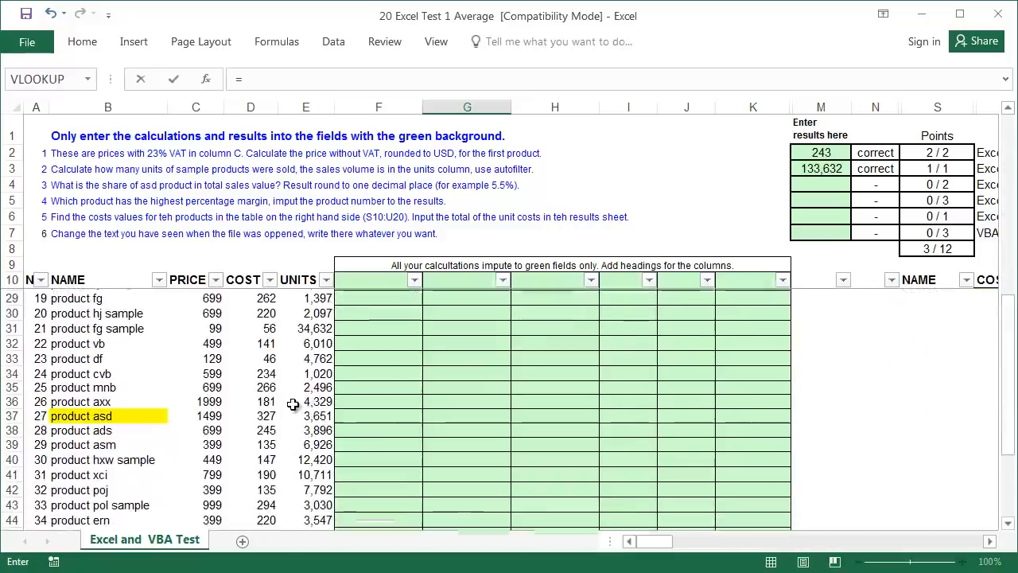
{"action": "left_click", "coordinate": [313, 413]}
{"action": "type", "text": "*"}
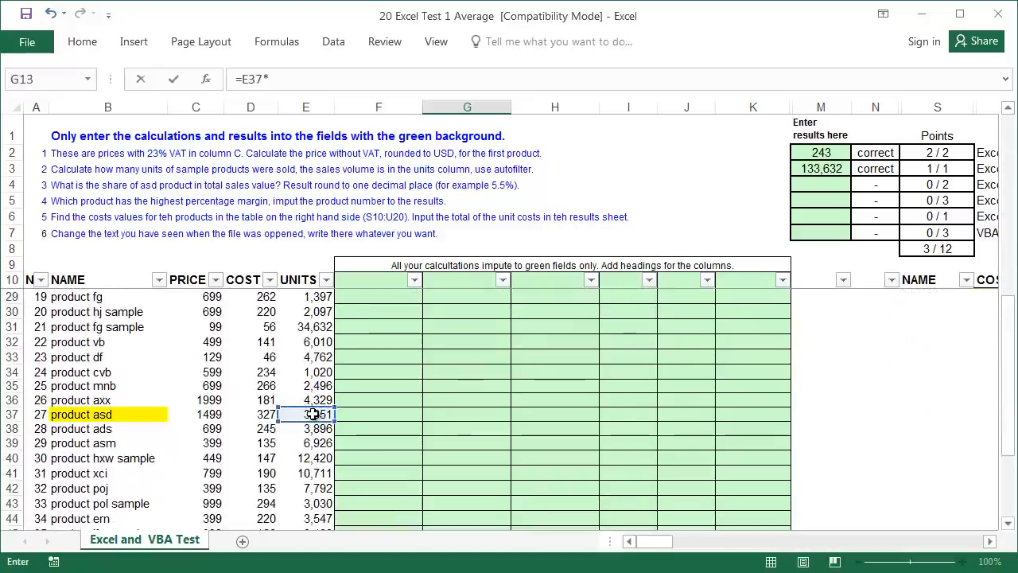
{"action": "left_click", "coordinate": [209, 414]}
{"action": "key", "text": "Return"}
{"action": "scroll", "coordinate": [209, 414], "scroll_direction": "up", "scroll_amount": 6}
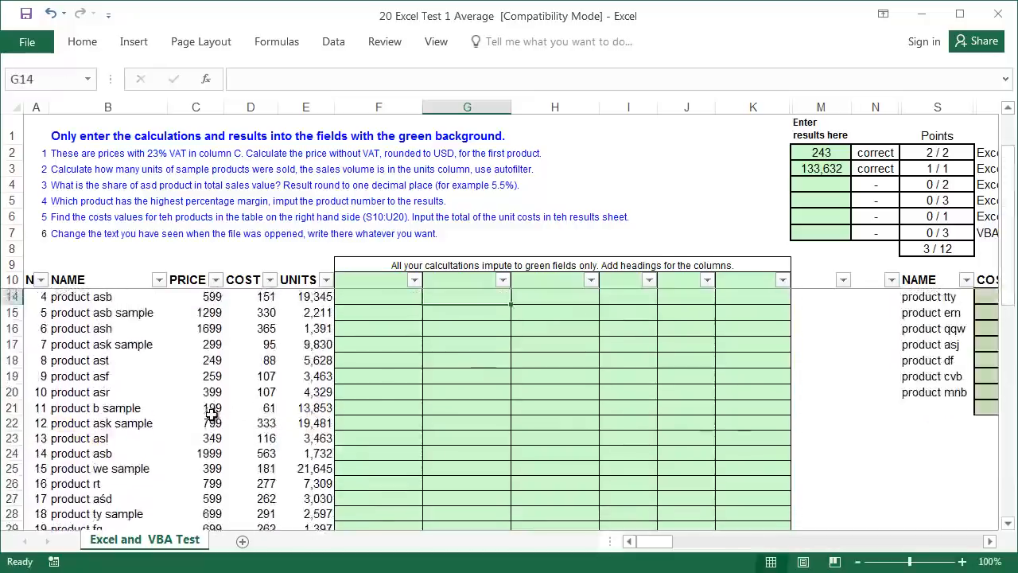
- Compute its share of total sales in G15 as =G13/G11, giving 3.8%
{"action": "left_click", "coordinate": [467, 359]}
{"action": "type", "text": "="}
{"action": "key", "text": "Up"}
{"action": "key", "text": "Up"}
{"action": "type", "text": "/"}
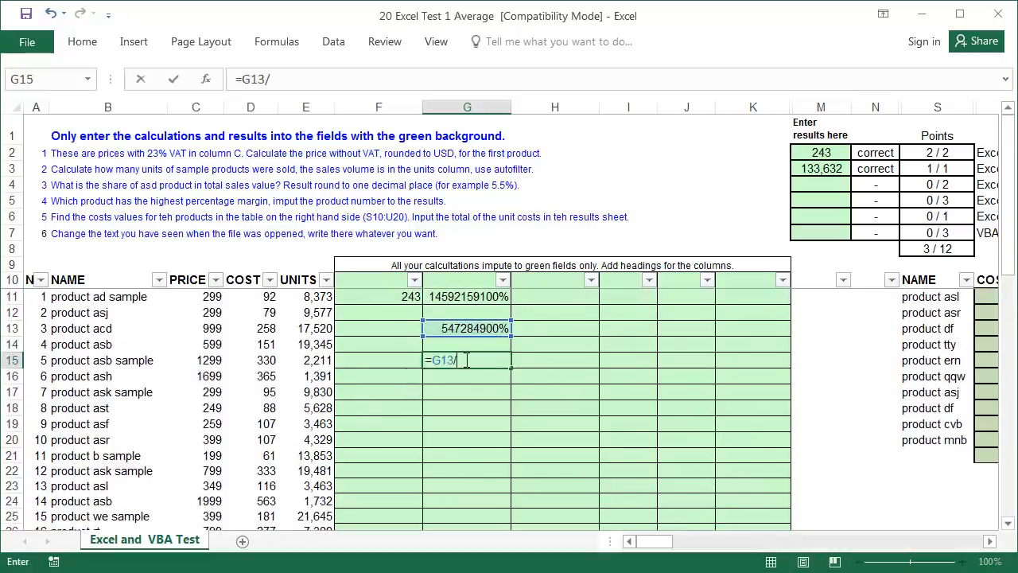
{"action": "key", "text": "Up"}
{"action": "key", "text": "Up"}
{"action": "key", "text": "Up"}
{"action": "key", "text": "Up"}
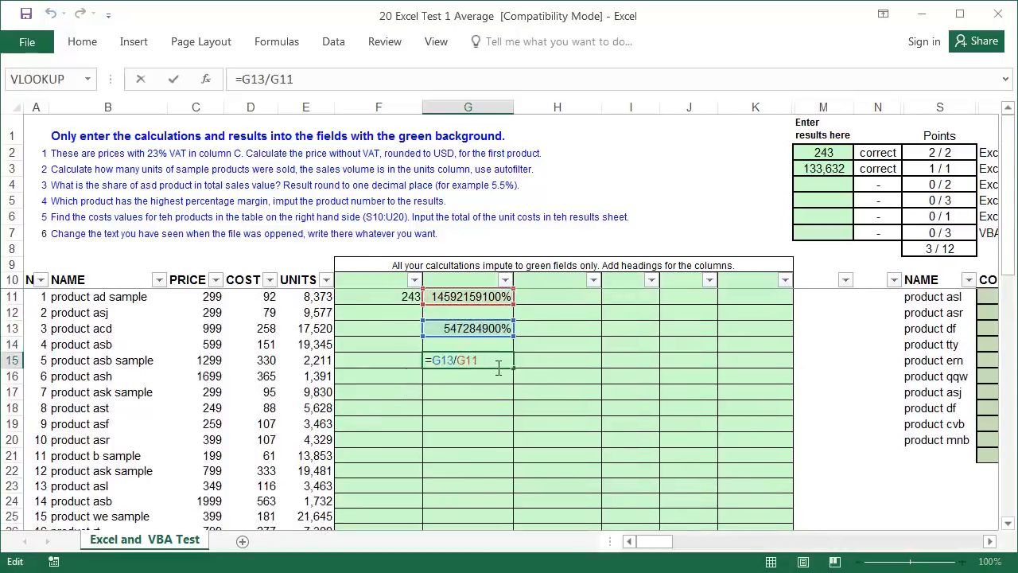
{"action": "key", "text": "Return"}
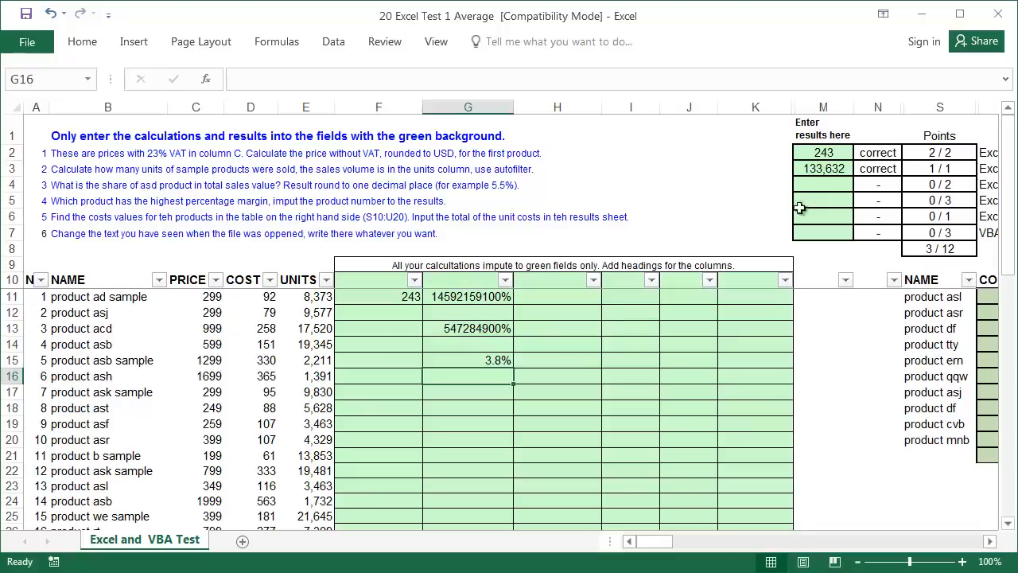
- Enter 3.8 in M4 as the answer to task 3
{"action": "left_click", "coordinate": [814, 186]}
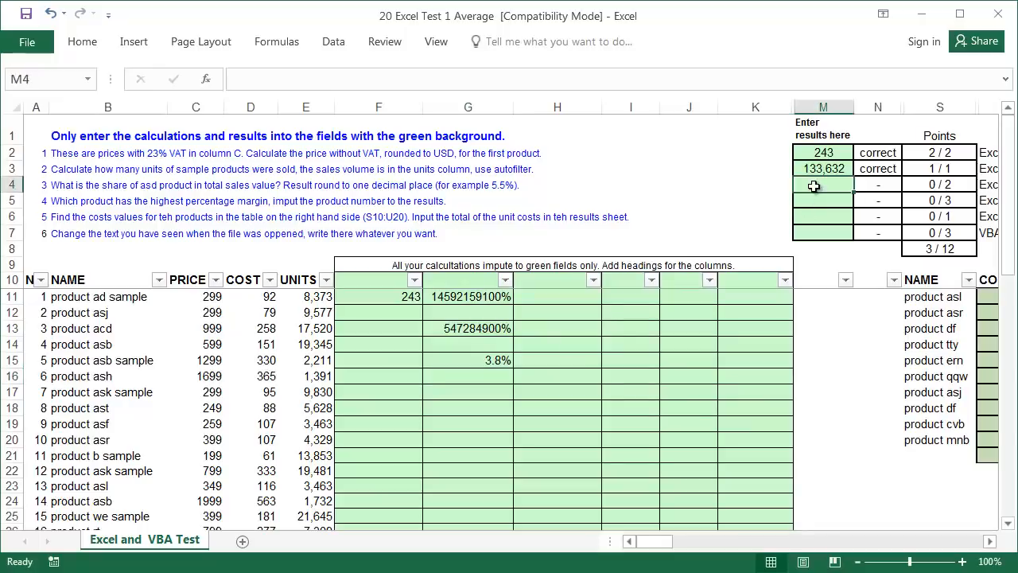
{"action": "type", "text": "3.8"}
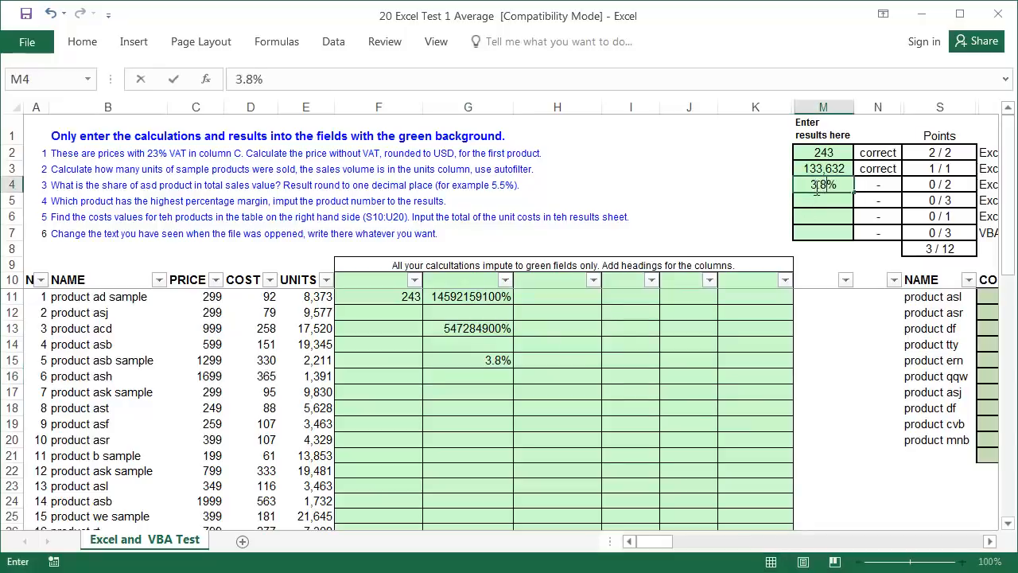
{"action": "key", "text": "Return"}
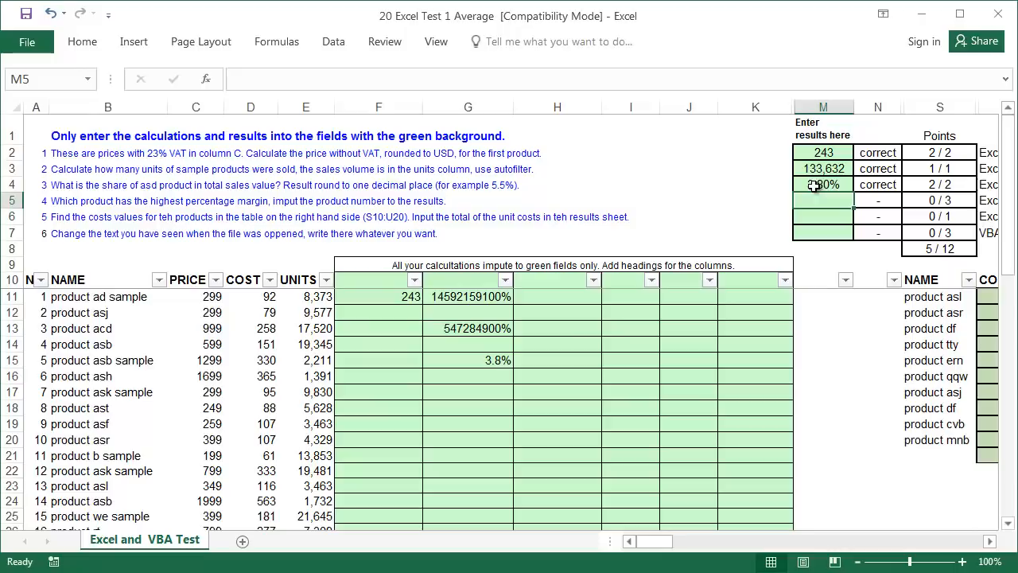
{"action": "left_click", "coordinate": [889, 191]}
{"action": "left_click", "coordinate": [655, 348]}
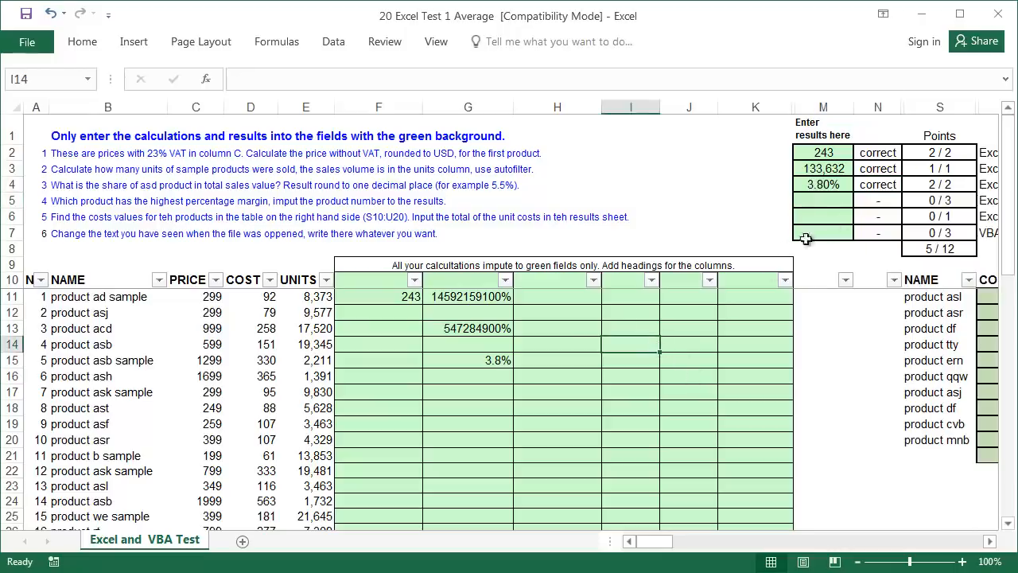
- Remove the yellow fill from product asd's cell
{"action": "left_click", "coordinate": [468, 359]}
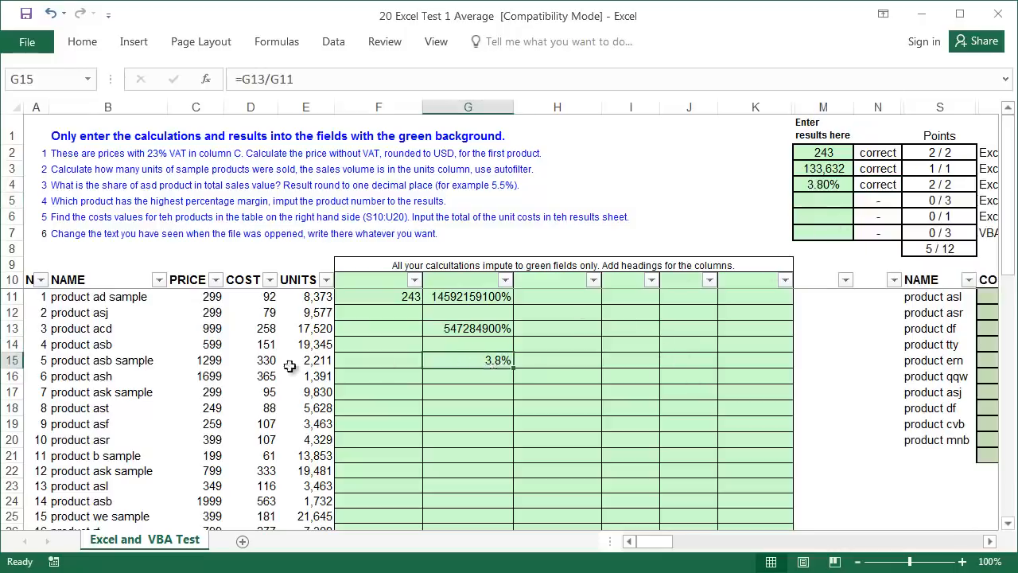
{"action": "scroll", "coordinate": [230, 394], "scroll_direction": "down", "scroll_amount": 5}
{"action": "right_click", "coordinate": [106, 463]}
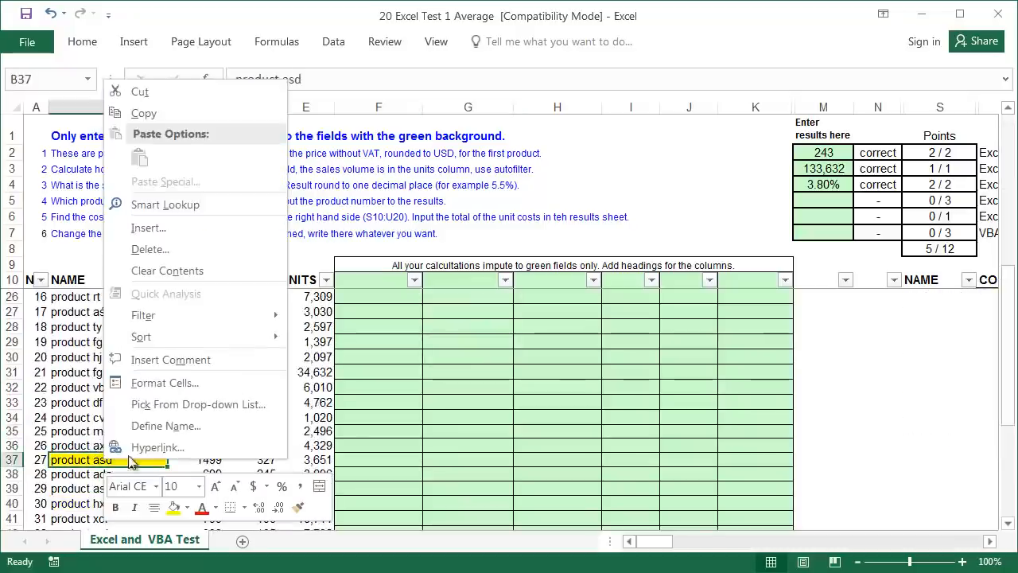
{"action": "left_click", "coordinate": [187, 506]}
{"action": "left_click", "coordinate": [263, 503]}
- Enter the margin formula =(C11-D11)/C11 in H11
{"action": "left_click", "coordinate": [91, 209]}
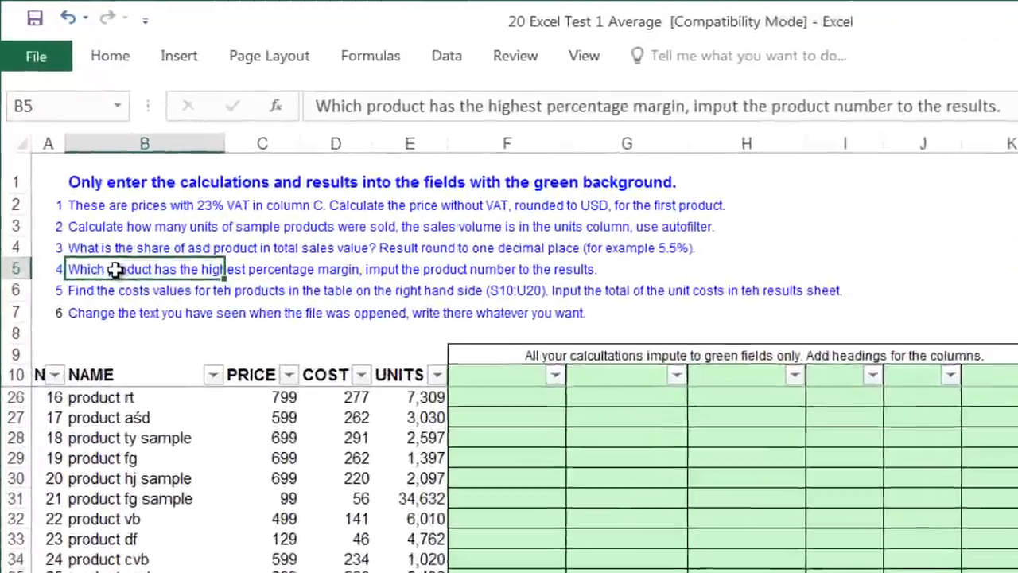
{"action": "left_click", "coordinate": [42, 208]}
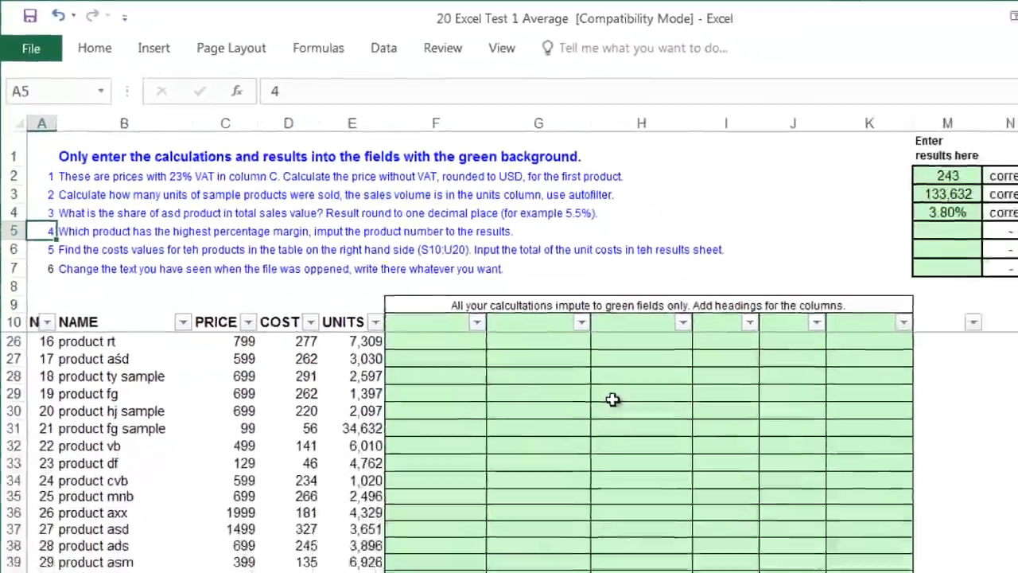
{"action": "scroll", "coordinate": [763, 497], "scroll_direction": "up", "scroll_amount": 5}
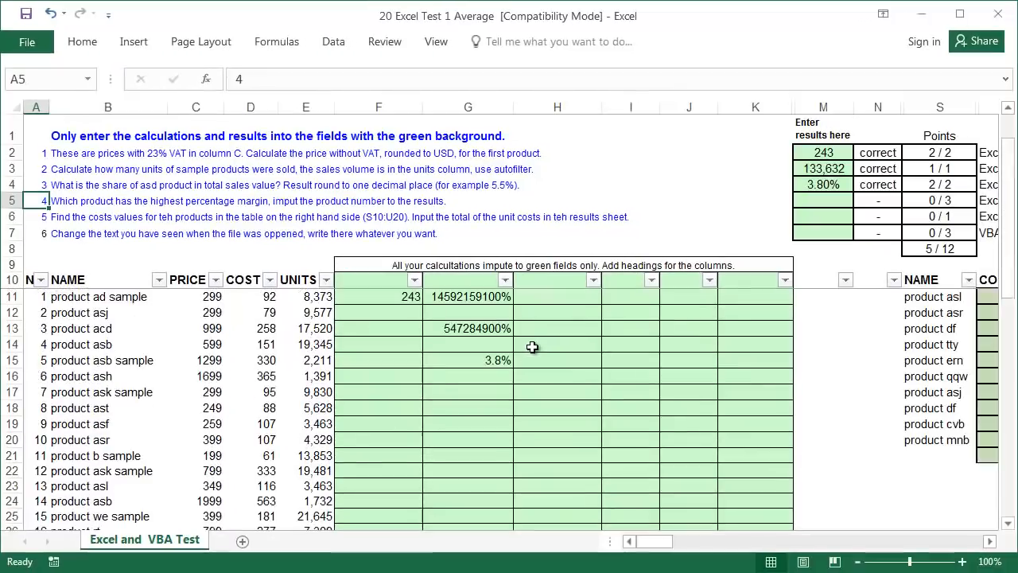
{"action": "left_click", "coordinate": [553, 298]}
{"action": "type", "text": "=("}
{"action": "key", "text": "Left"}
{"action": "key", "text": "Left"}
{"action": "key", "text": "Left"}
{"action": "key", "text": "Left"}
{"action": "key", "text": "Left"}
{"action": "type", "text": "-"}
{"action": "key", "text": "Left"}
{"action": "key", "text": "Left"}
{"action": "key", "text": "Left"}
{"action": "key", "text": "Left"}
{"action": "type", "text": ")/"}
{"action": "key", "text": "Left"}
{"action": "key", "text": "Left"}
{"action": "key", "text": "Left"}
{"action": "key", "text": "Left"}
{"action": "key", "text": "Left"}
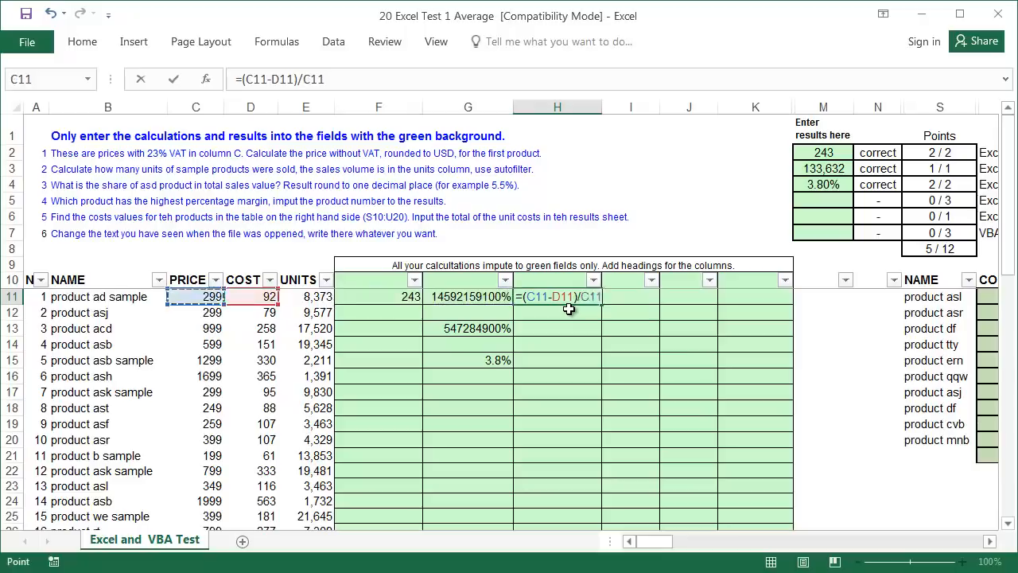
{"action": "key", "text": "Return"}
- Fill the margin formula down column H
{"action": "left_click", "coordinate": [585, 298]}
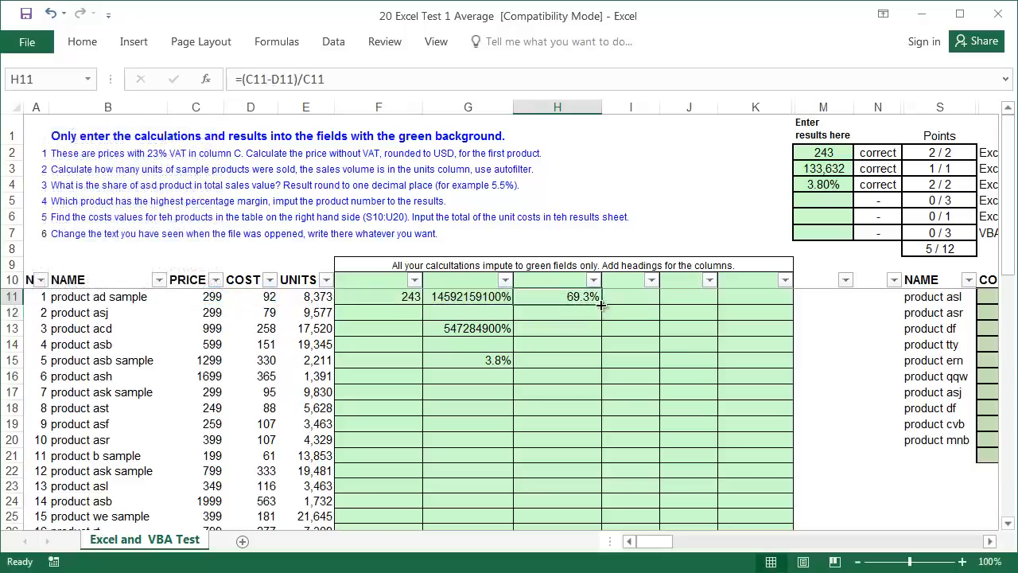
{"action": "double_click", "coordinate": [602, 305]}
{"action": "left_click", "coordinate": [621, 296]}
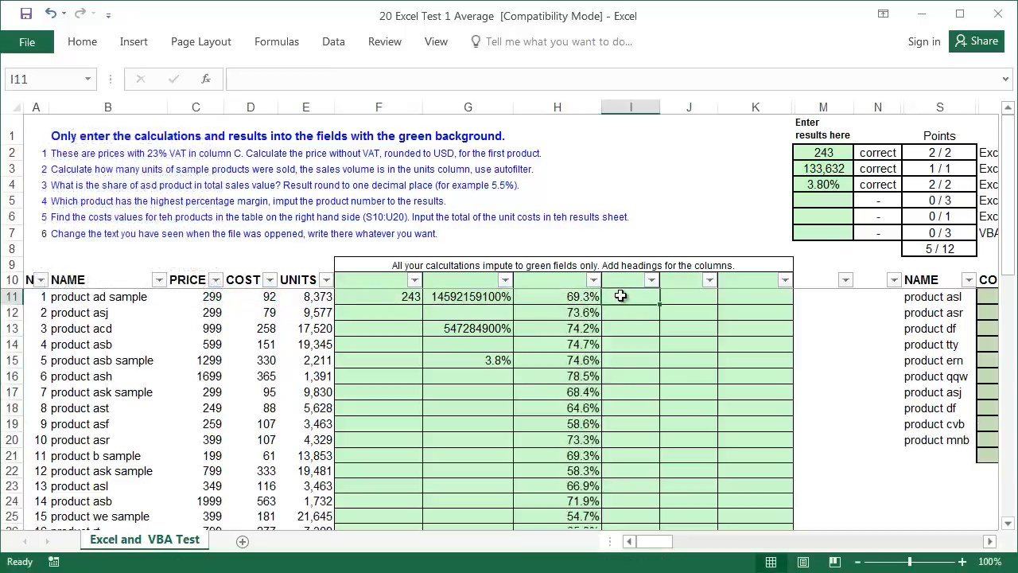
- Enter =RANK(H11,$H$11:$H$48) in I11 with the range locked absolute
{"action": "type", "text": "=rank"}
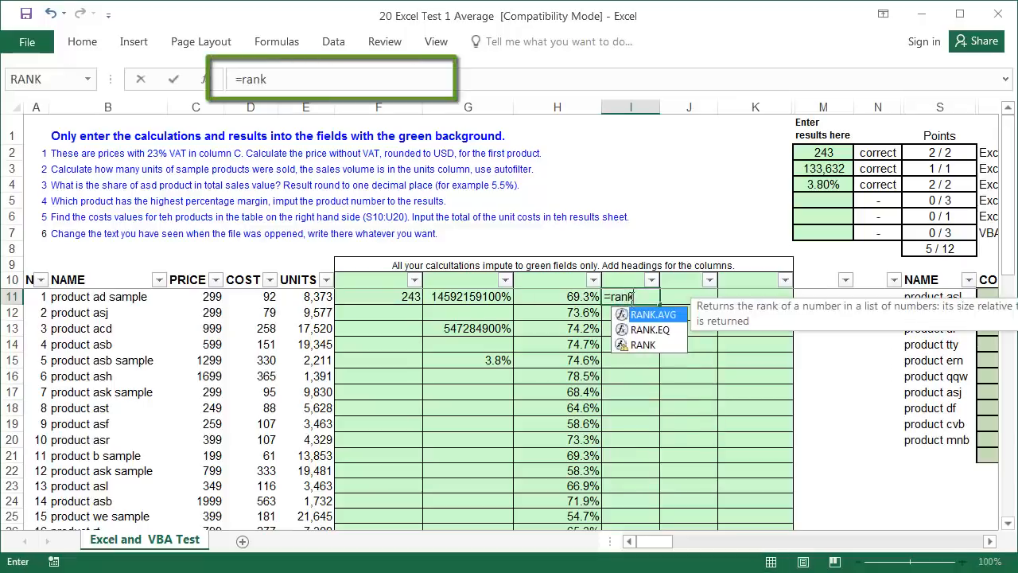
{"action": "type", "text": "("}
{"action": "left_click", "coordinate": [590, 296]}
{"action": "type", "text": ","}
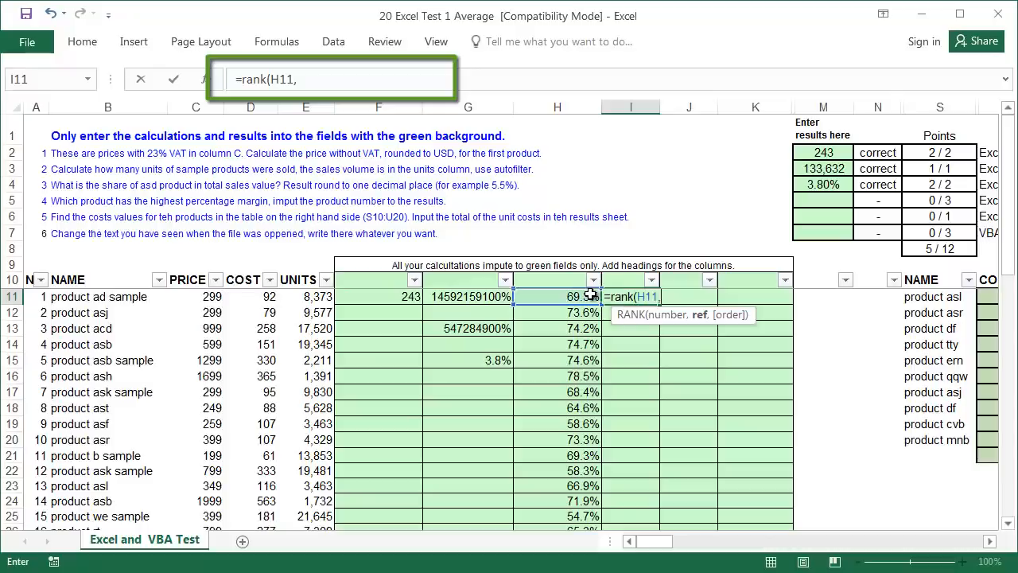
{"action": "left_click", "coordinate": [590, 295]}
{"action": "key", "text": "ctrl+shift+Down"}
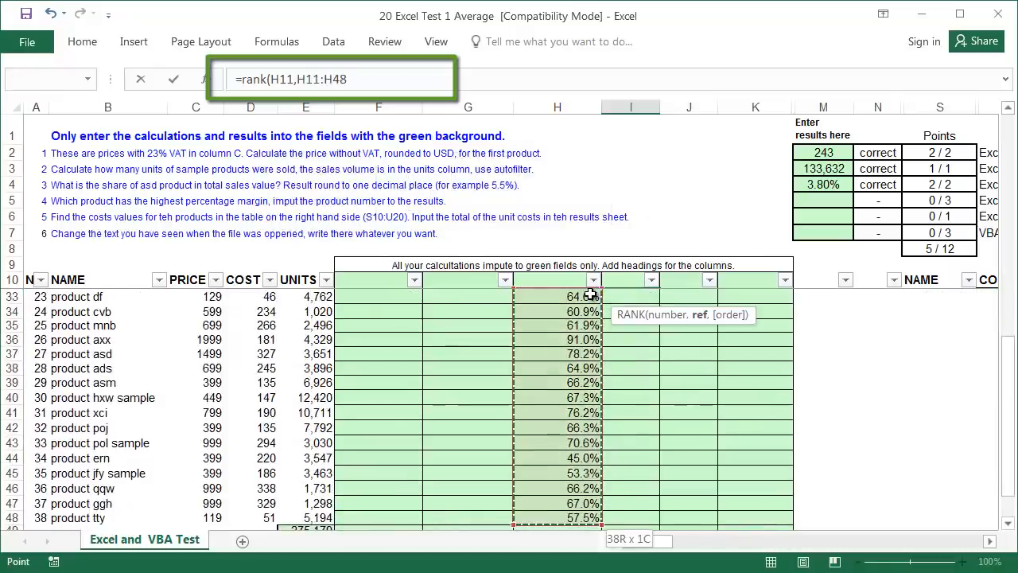
{"action": "key", "text": "F4"}
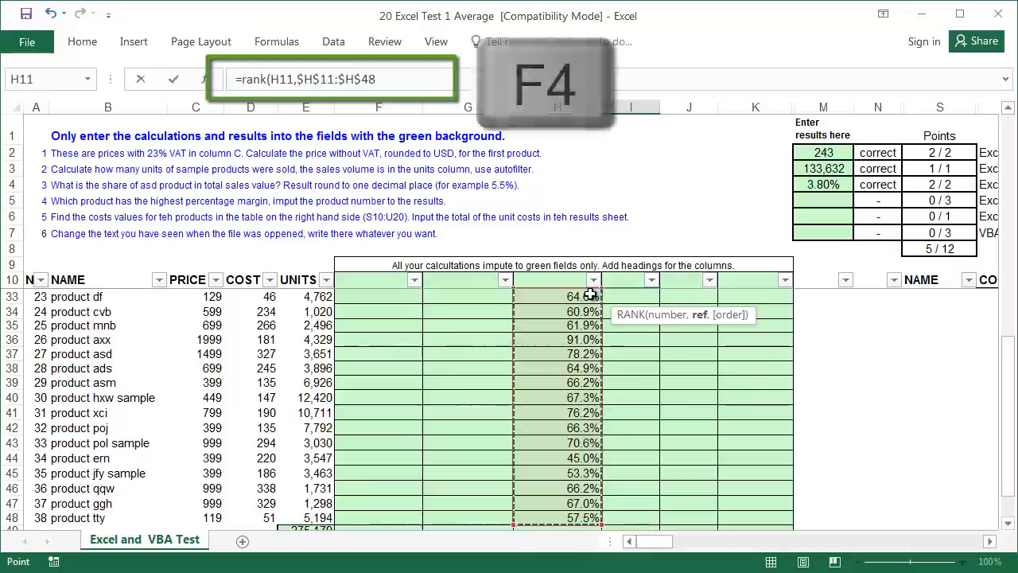
{"action": "key", "text": "Return"}
- Fill the RANK formula down column I and locate product 26, ranked 1
{"action": "scroll", "coordinate": [590, 295], "scroll_direction": "up", "scroll_amount": 3}
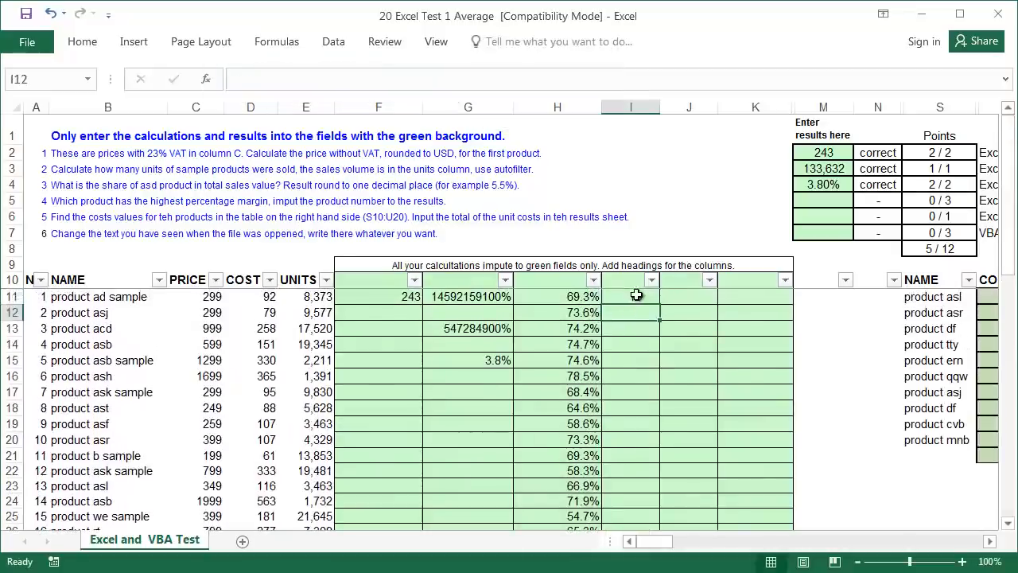
{"action": "left_click", "coordinate": [641, 295]}
{"action": "double_click", "coordinate": [659, 304]}
{"action": "scroll", "coordinate": [644, 342], "scroll_direction": "down", "scroll_amount": 5}
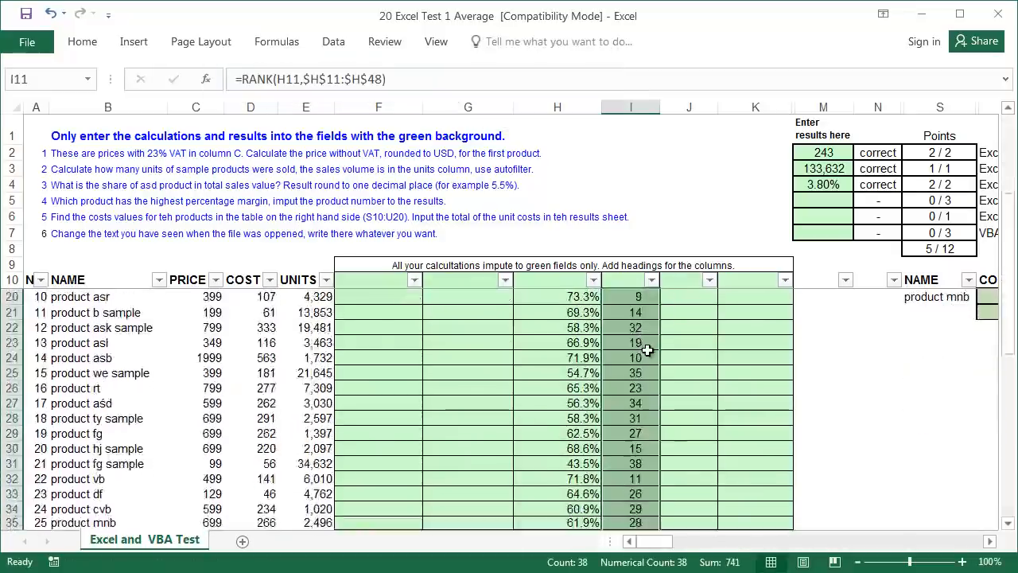
{"action": "left_click_drag", "start_coordinate": [635, 445], "coordinate": [133, 447]}
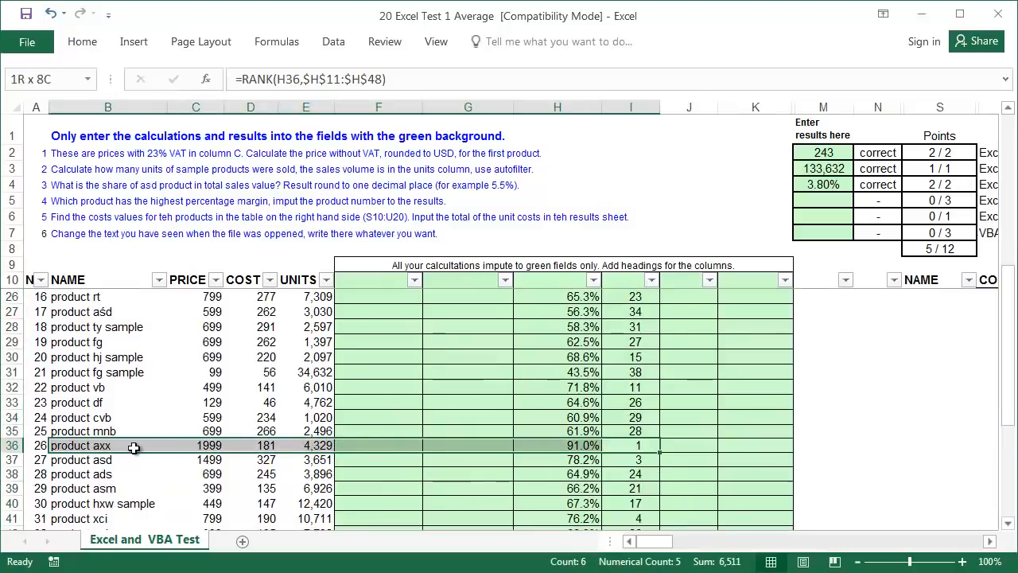
- Enter 26 in M5 as the task 4 answer
{"action": "left_click", "coordinate": [845, 200]}
{"action": "type", "text": "26"}
{"action": "key", "text": "Return"}
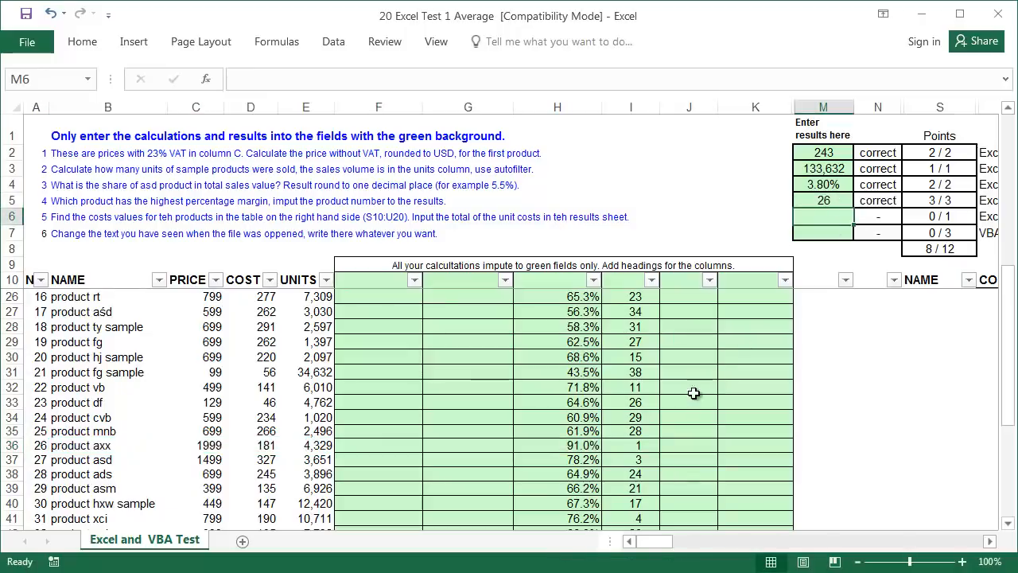
{"action": "left_click", "coordinate": [654, 362]}
{"action": "scroll", "coordinate": [687, 370], "scroll_direction": "up", "scroll_amount": 5}
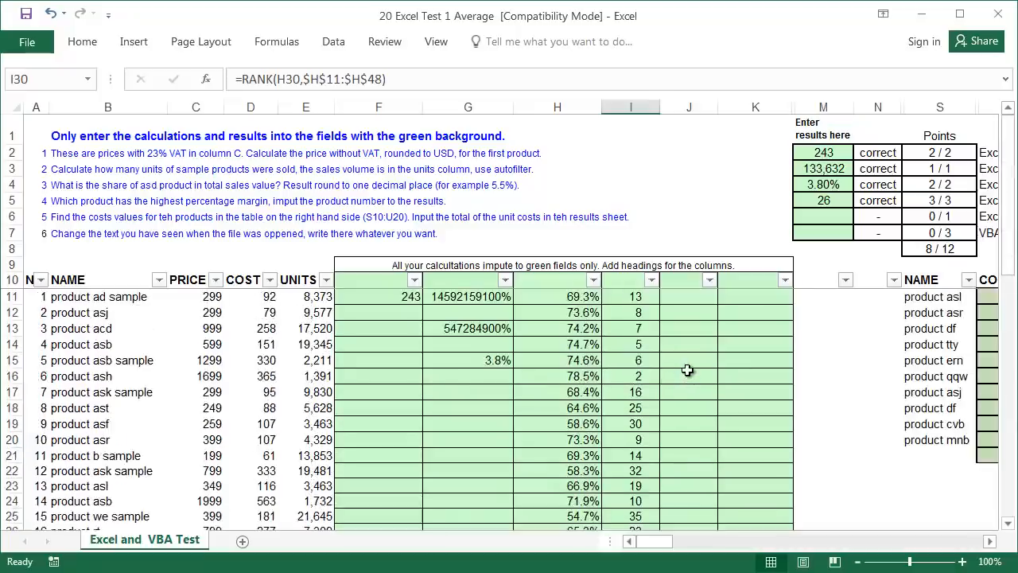
- Read task 5 in A6, then scroll right to the NAME/COST table and select U11
{"action": "left_click", "coordinate": [44, 216]}
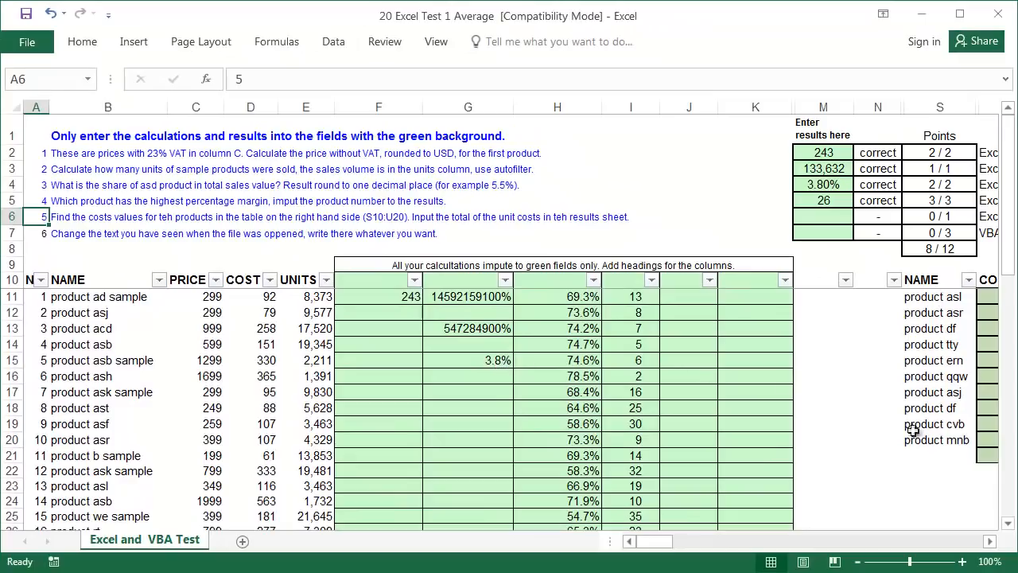
{"action": "left_click", "coordinate": [990, 541]}
{"action": "left_click", "coordinate": [990, 541]}
{"action": "left_click", "coordinate": [990, 541]}
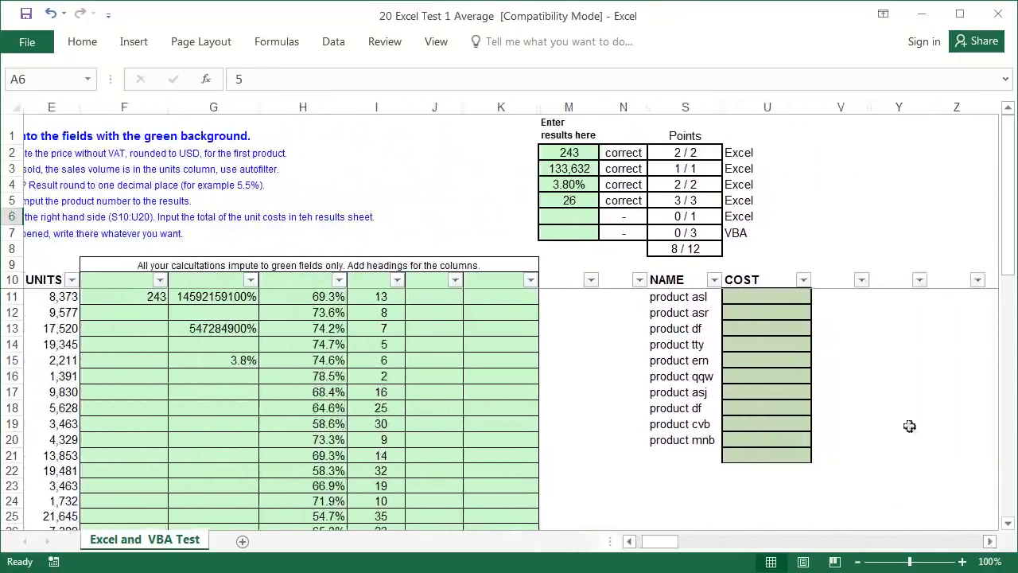
{"action": "left_click", "coordinate": [768, 296]}
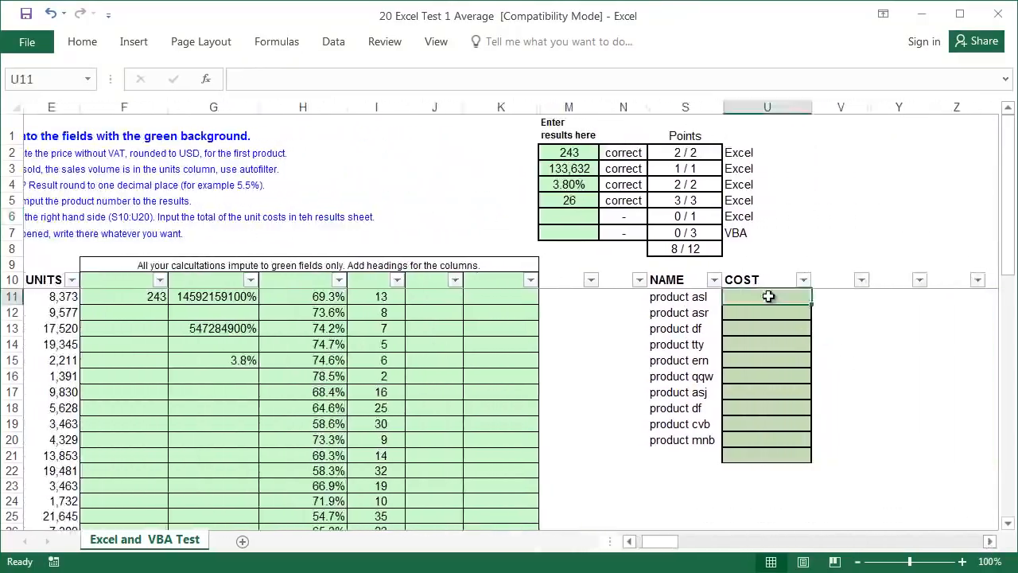
- Start a VLOOKUP in U11 using product asl in S11 as the lookup value
{"action": "left_click", "coordinate": [206, 79]}
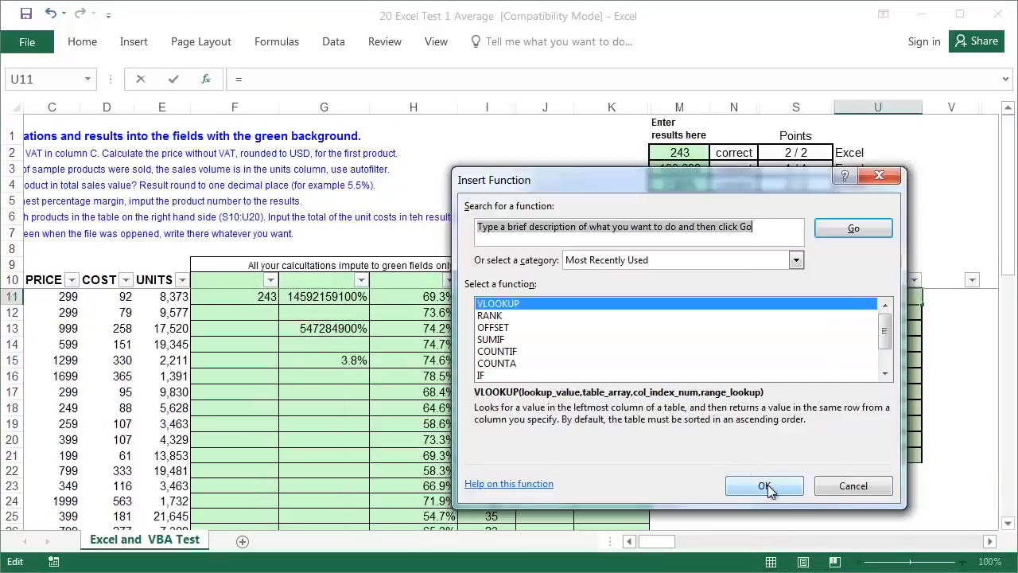
{"action": "left_click", "coordinate": [768, 490]}
{"action": "left_click_drag", "start_coordinate": [609, 205], "coordinate": [403, 205]}
{"action": "left_click", "coordinate": [795, 296]}
{"action": "key", "text": "Tab"}
- Finish the lookup with table B:D, column 3 and match type 0: =VLOOKUP(S11,B:D,3,0)
{"action": "left_click_drag", "start_coordinate": [158, 206], "coordinate": [384, 205]}
{"action": "left_click", "coordinate": [630, 541]}
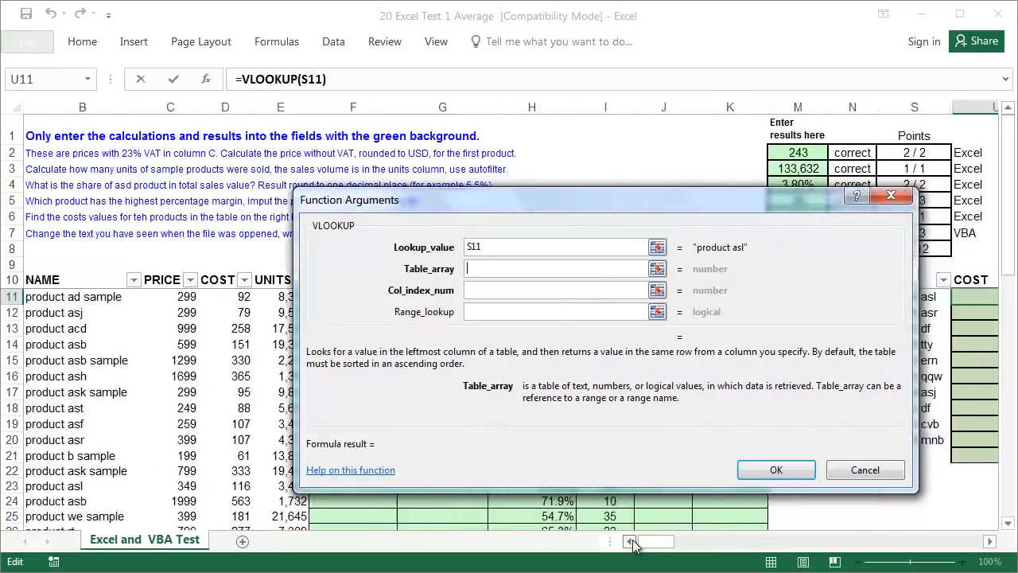
{"action": "left_click", "coordinate": [630, 541]}
{"action": "left_click_drag", "start_coordinate": [108, 107], "coordinate": [243, 116]}
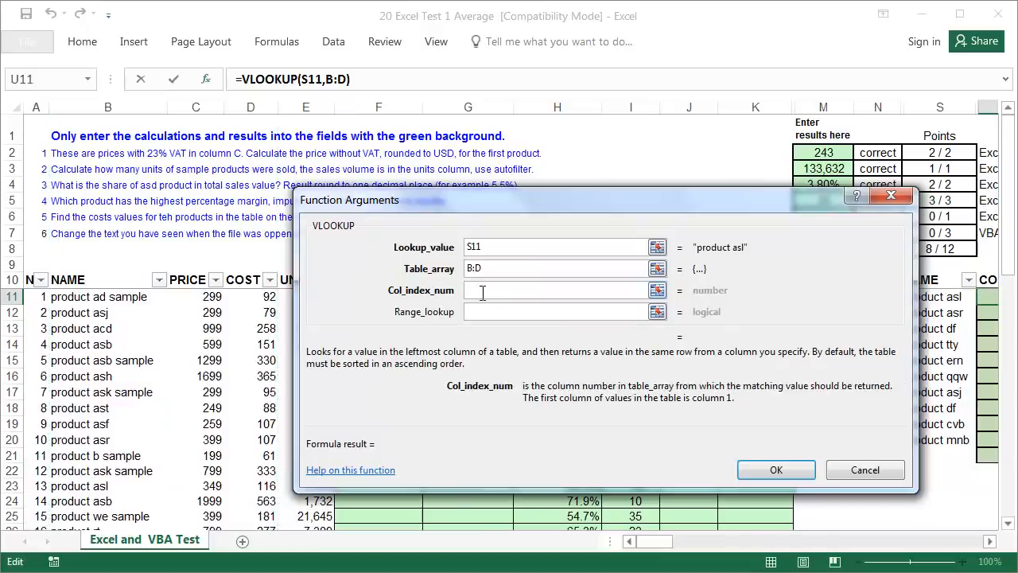
{"action": "type", "text": "3"}
{"action": "left_click", "coordinate": [490, 316]}
{"action": "type", "text": "0"}
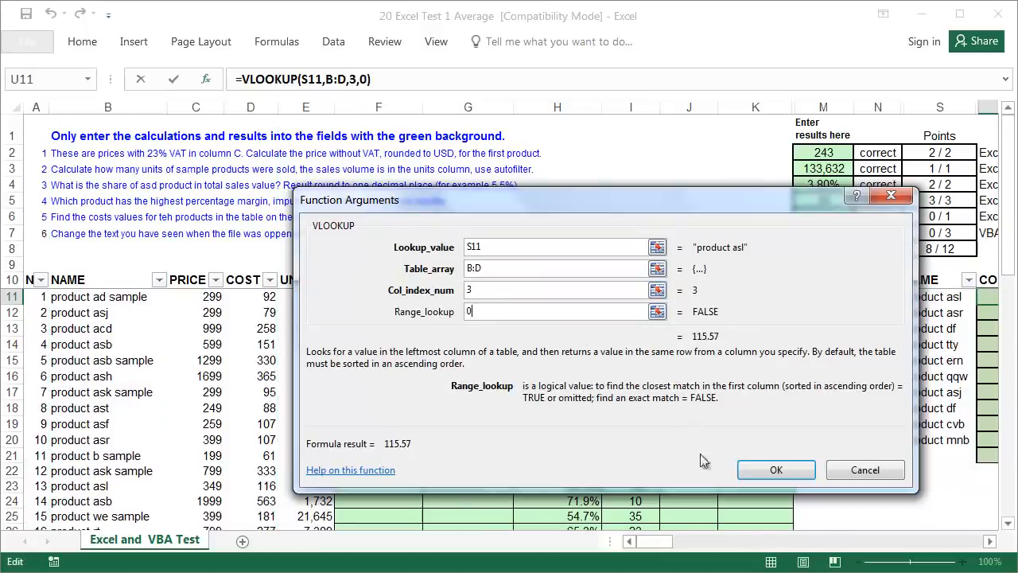
{"action": "left_click", "coordinate": [775, 469]}
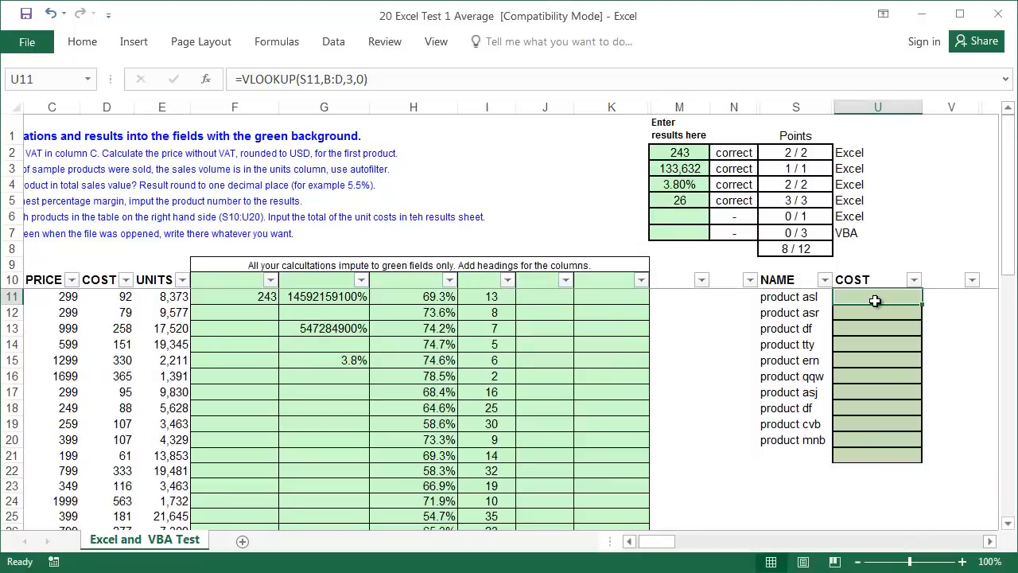
{"action": "left_click", "coordinate": [80, 42]}
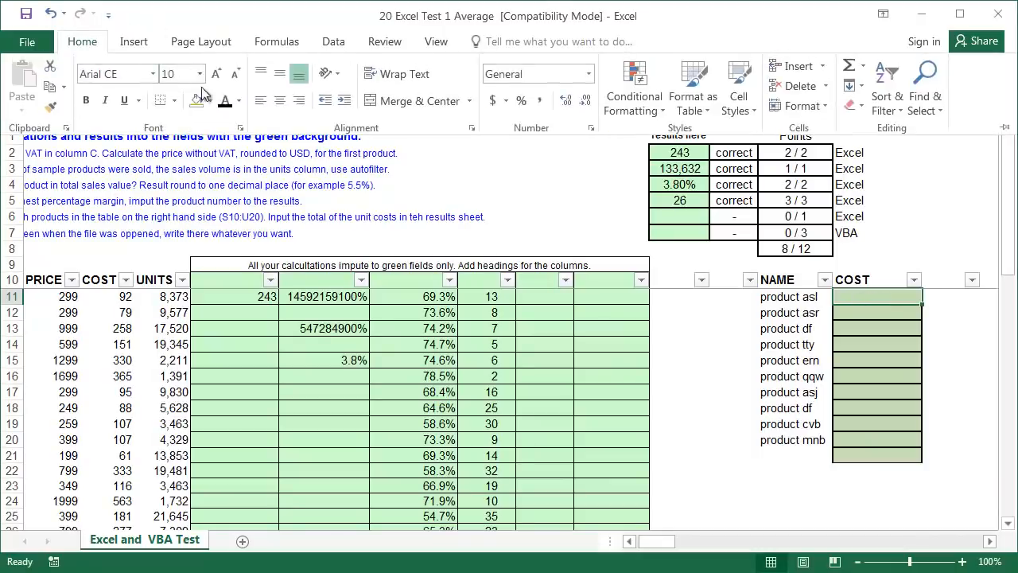
- Fill the cost lookup from U11 down to U20 and AutoSum the ten costs in U21
{"action": "left_click", "coordinate": [923, 305]}
{"action": "left_click_drag", "start_coordinate": [923, 304], "coordinate": [916, 447]}
{"action": "left_click", "coordinate": [901, 456]}
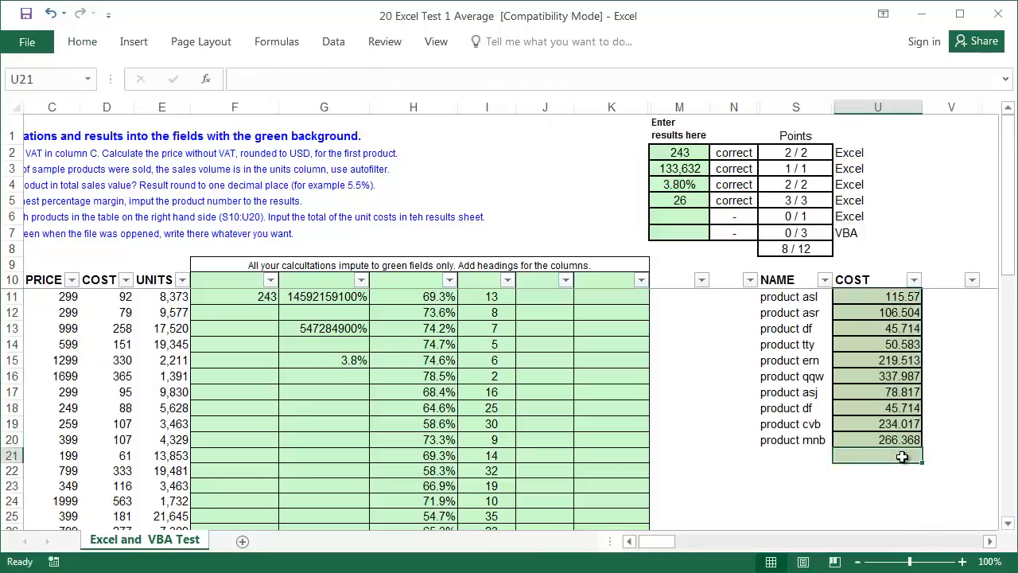
{"action": "key", "text": "alt+equal"}
{"action": "key", "text": "Return"}
{"action": "left_click", "coordinate": [902, 455]}
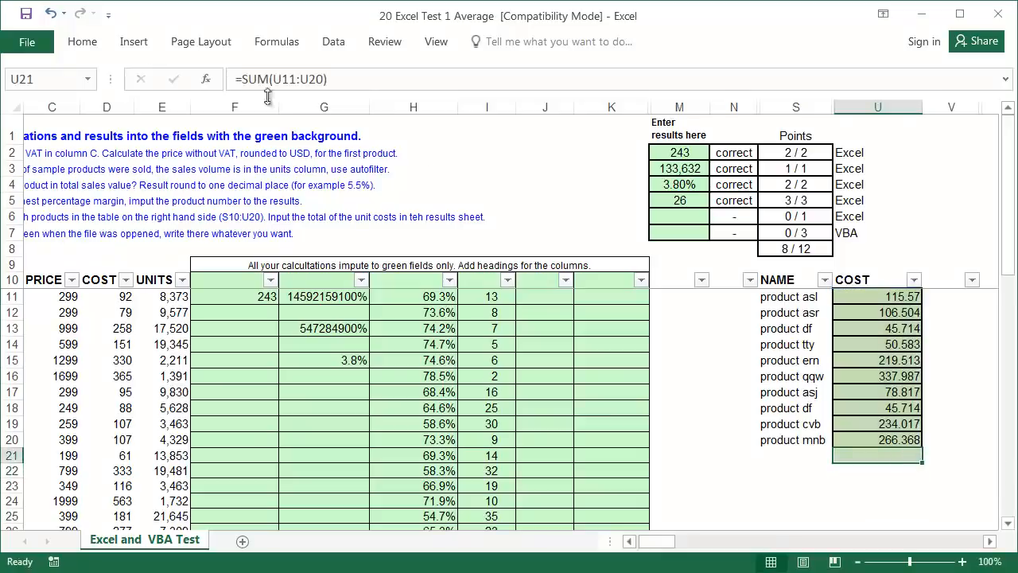
- Enter 1500.787 in M6 as task 5's answer, raising the score to 9/12
{"action": "left_click", "coordinate": [103, 46]}
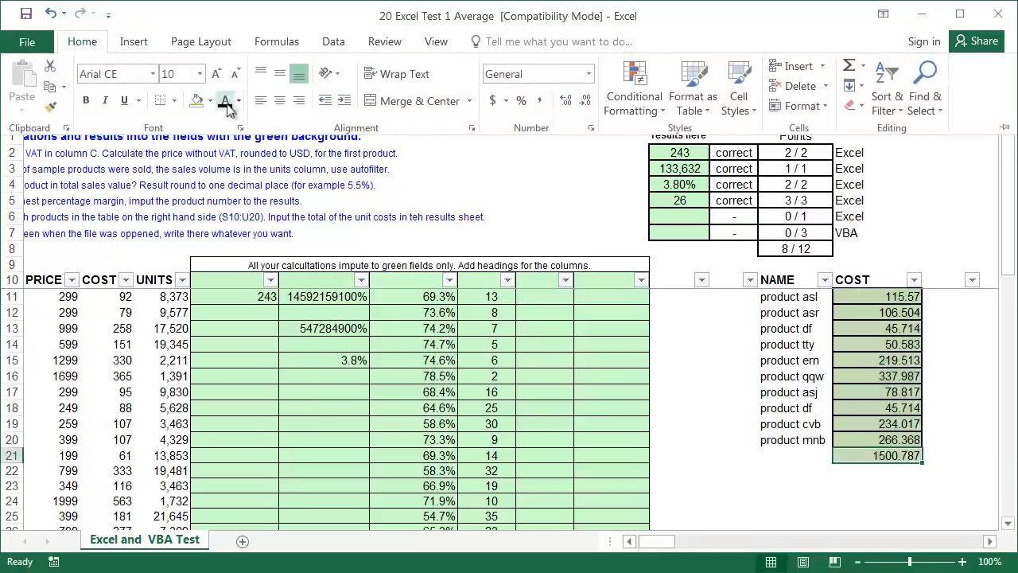
{"action": "left_click", "coordinate": [679, 216]}
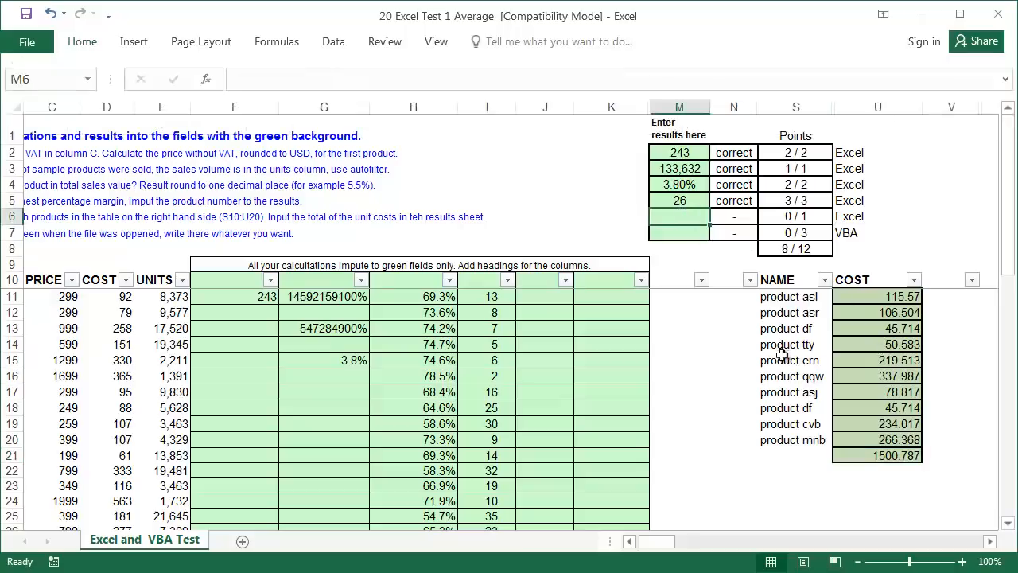
{"action": "type", "text": "1500.787"}
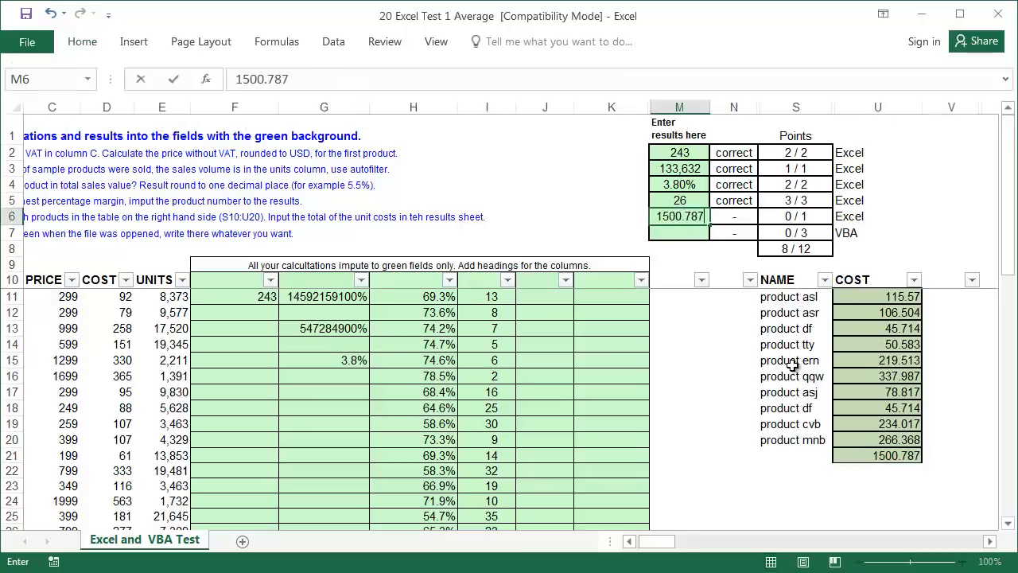
{"action": "key", "text": "Return"}
{"action": "left_click", "coordinate": [629, 542]}
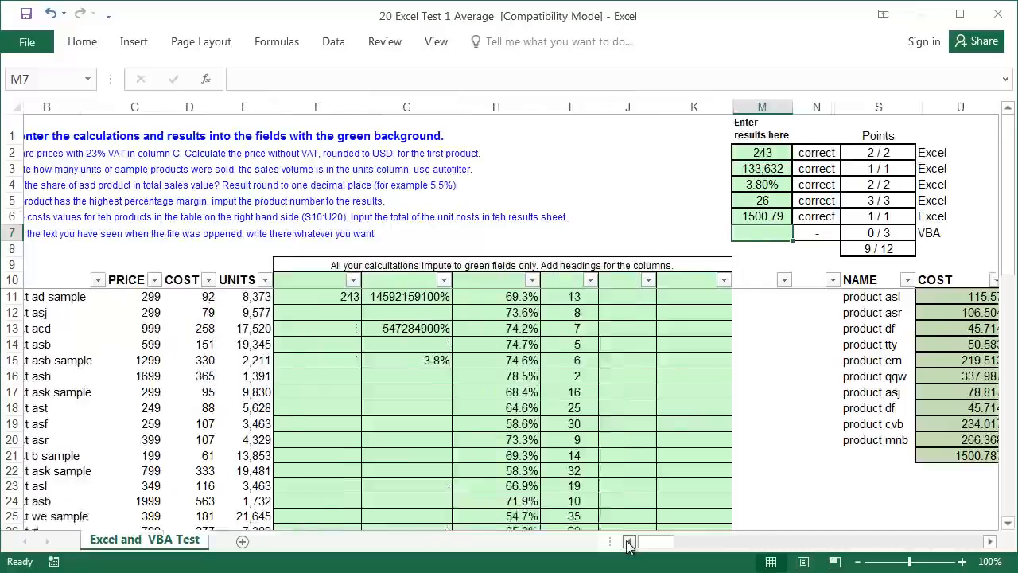
{"action": "left_click", "coordinate": [629, 542]}
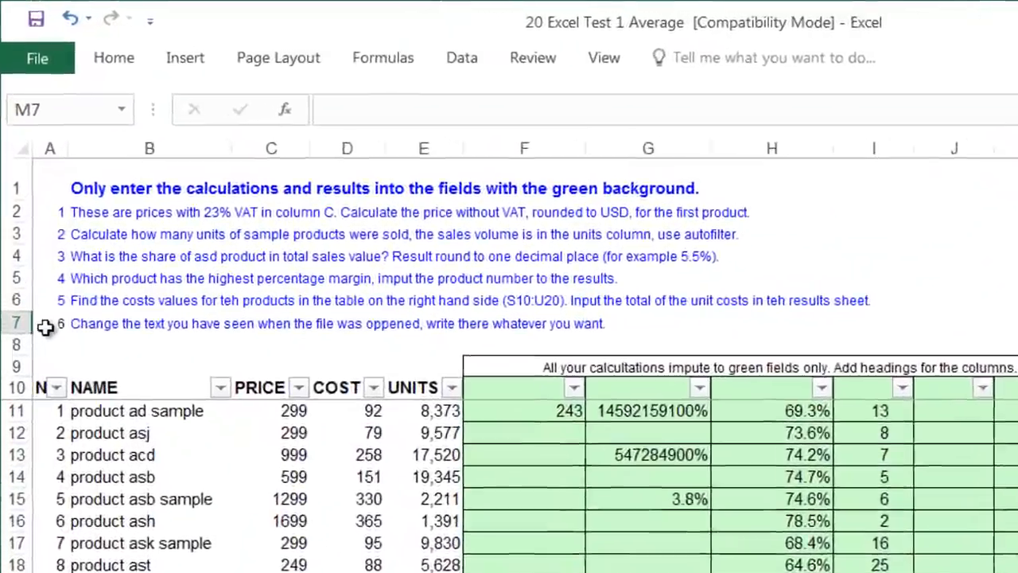
{"action": "left_click", "coordinate": [45, 297]}
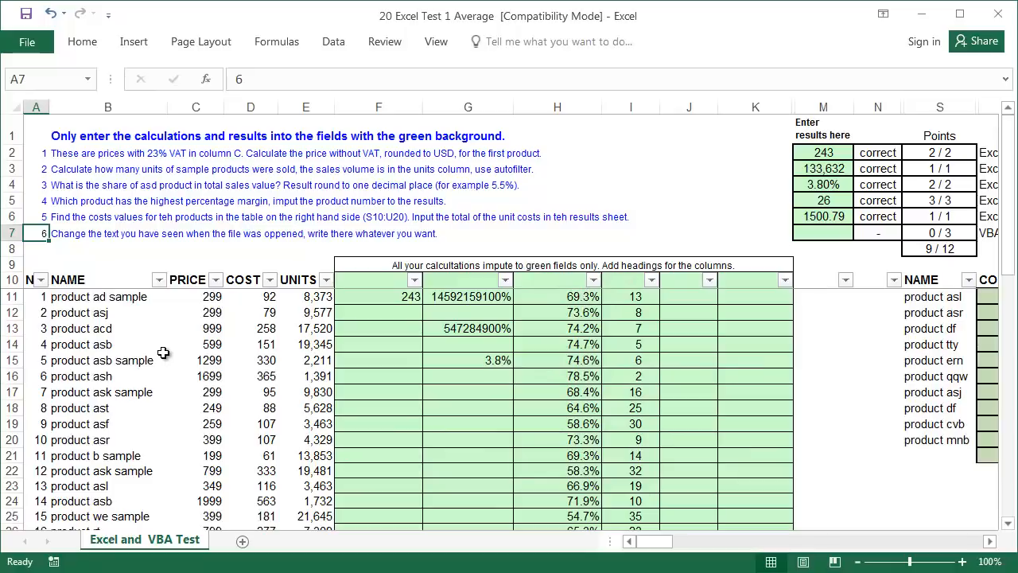
{"action": "key", "text": "alt+F11"}
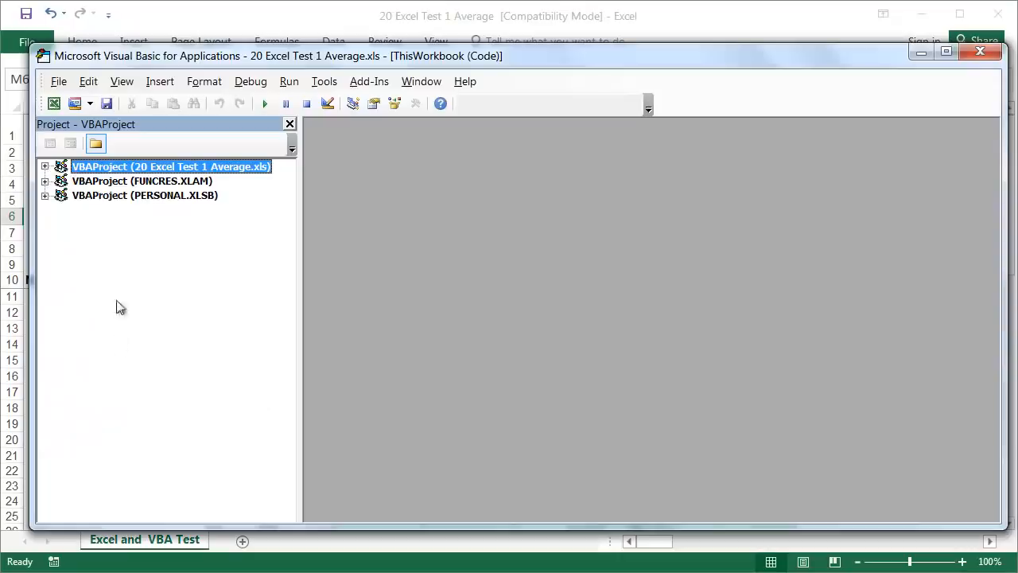
- Add the test-taker's full name after Hello in the ThisWorkbook Workbook_Open greeting
{"action": "left_click", "coordinate": [45, 166]}
{"action": "left_click", "coordinate": [63, 181]}
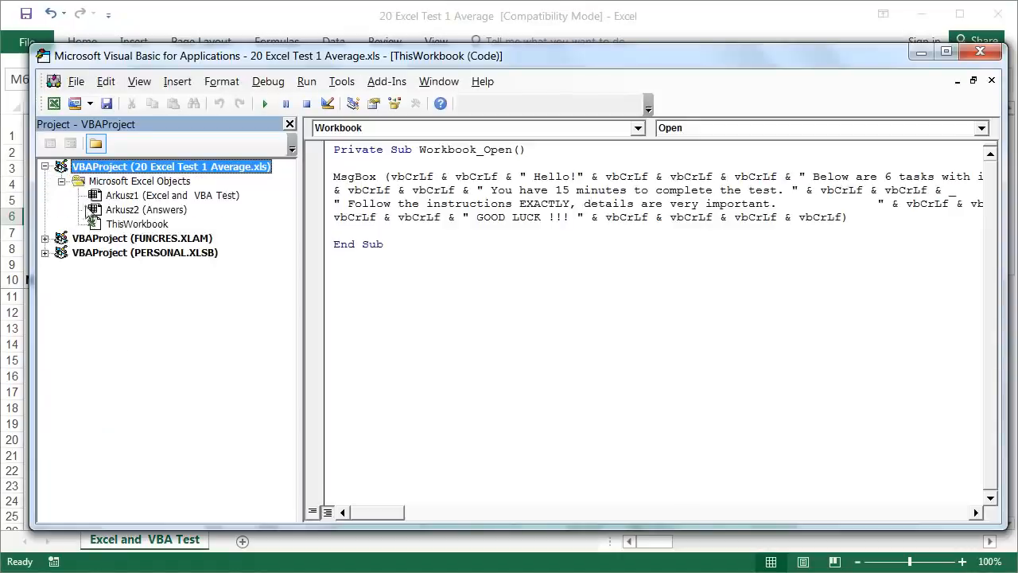
{"action": "left_click", "coordinate": [135, 224]}
{"action": "left_click", "coordinate": [575, 176]}
- Run Workbook_Open with F8, dismiss the welcome message, stop the macro and close the editor
{"action": "key", "text": "F8"}
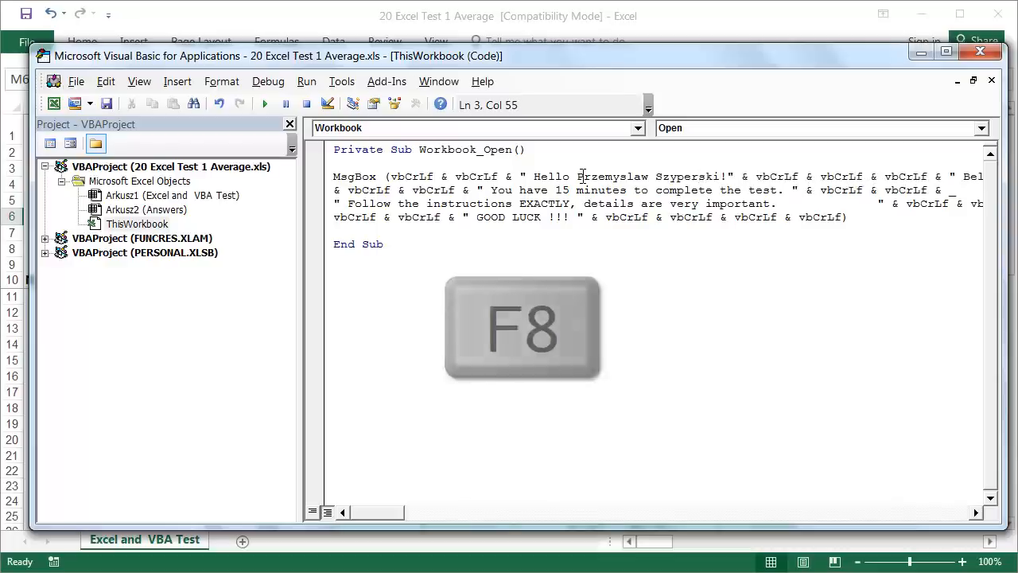
{"action": "key", "text": "F8"}
{"action": "key", "text": "F8"}
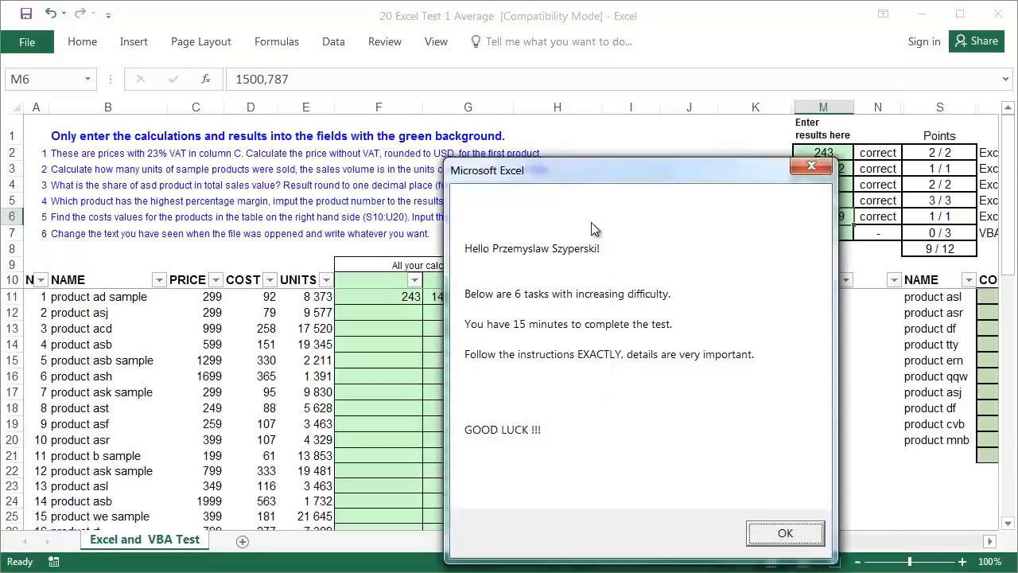
{"action": "left_click", "coordinate": [783, 534]}
{"action": "key", "text": "F8"}
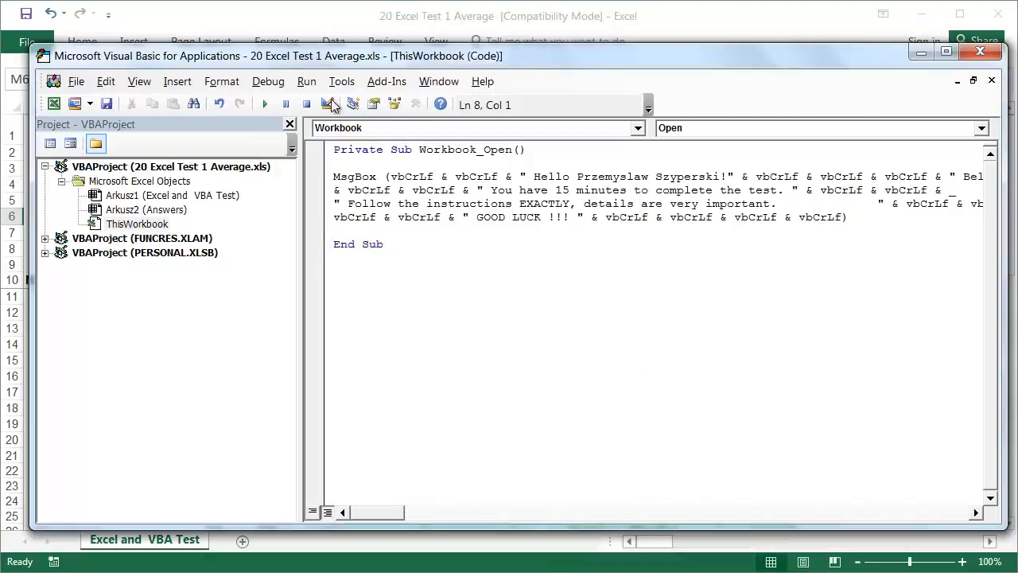
{"action": "left_click", "coordinate": [991, 51]}
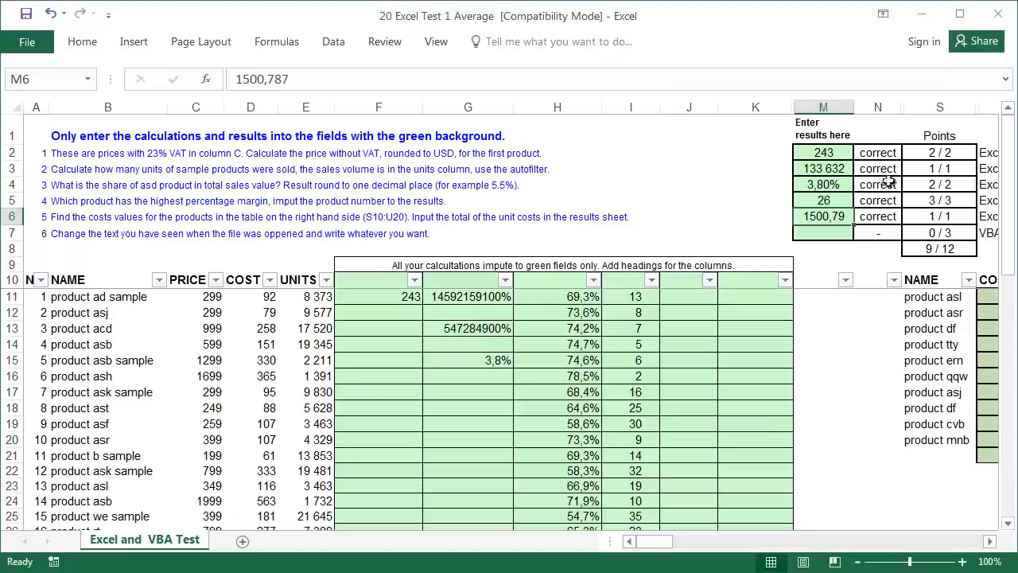
- Set the VBA task's check cell N7 to 'correct', bringing the total to 12/12
{"action": "left_click", "coordinate": [898, 232]}
{"action": "left_click", "coordinate": [909, 232]}
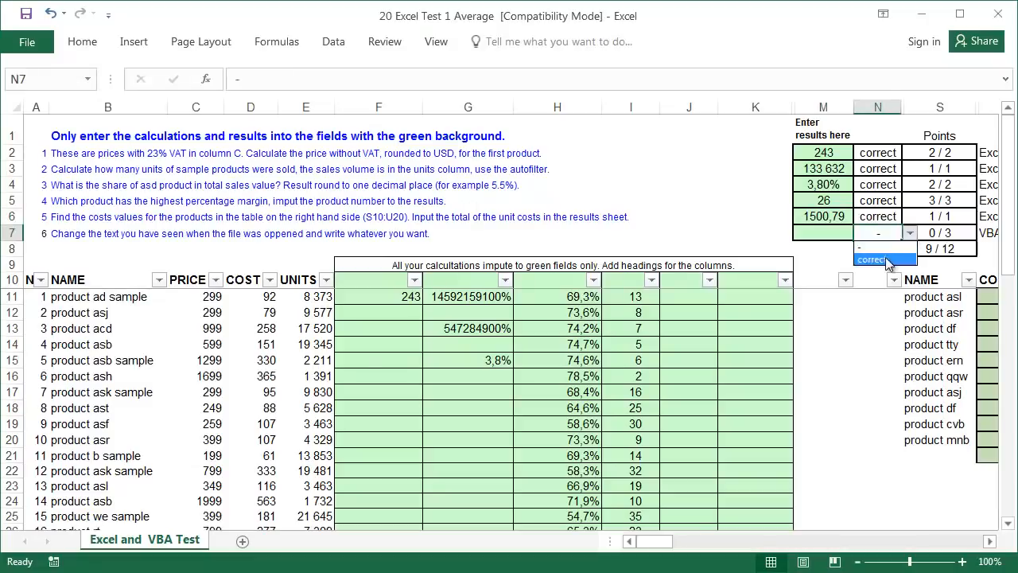
{"action": "left_click", "coordinate": [883, 256]}
{"action": "left_click", "coordinate": [883, 249]}
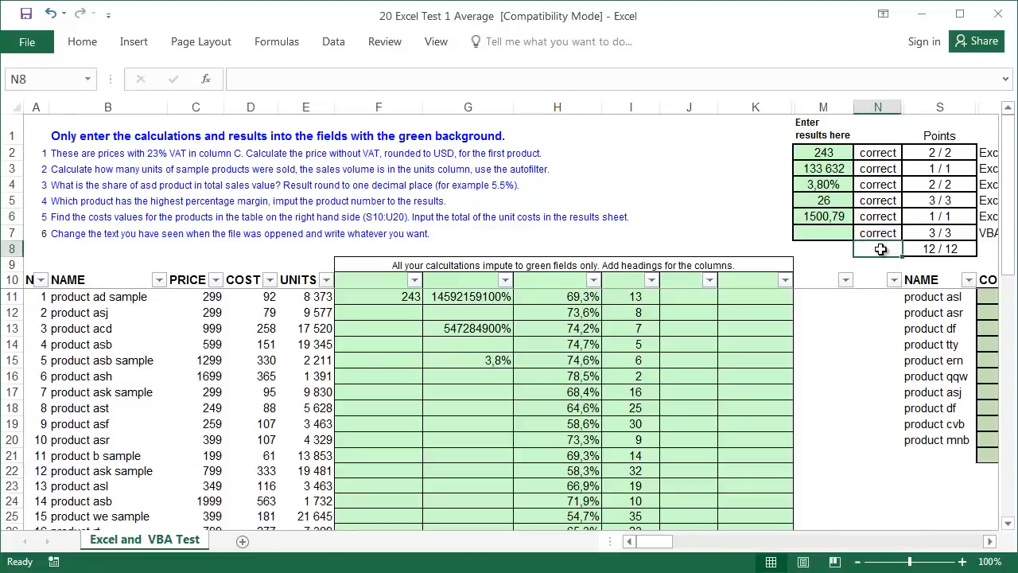
- Scroll right and inspect N2's =IT2 formula
{"action": "left_click", "coordinate": [991, 541]}
{"action": "left_click", "coordinate": [990, 541]}
{"action": "left_click", "coordinate": [990, 541]}
{"action": "left_click", "coordinate": [630, 211]}
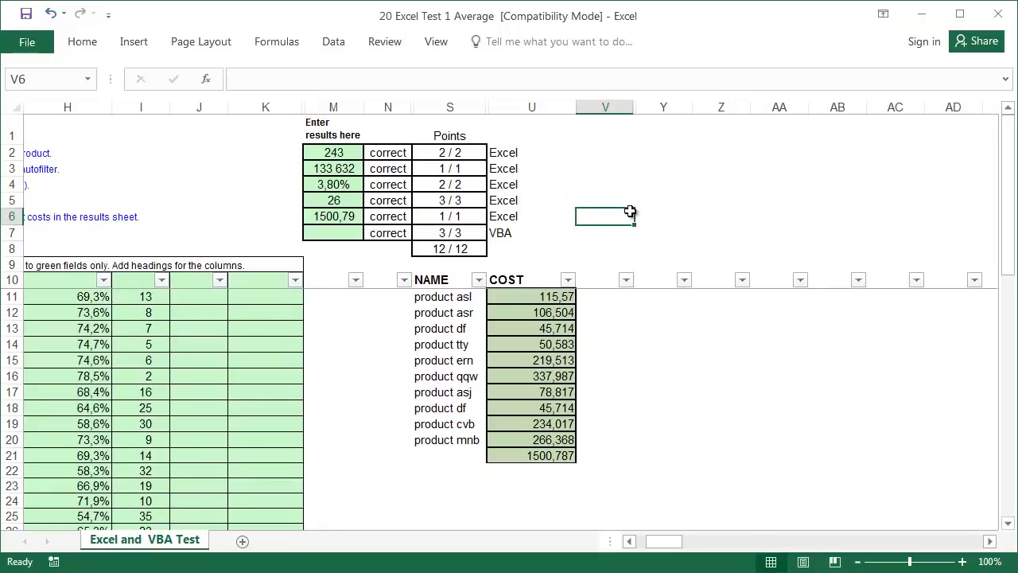
{"action": "left_click", "coordinate": [401, 152]}
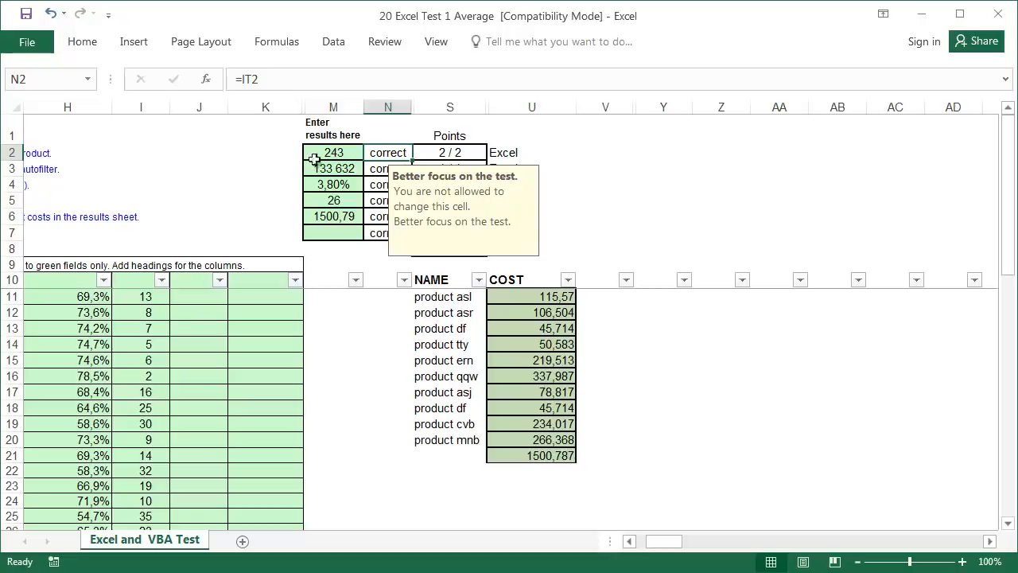
- Go to IT2 via the Name Box and unhide the columns next to column II
{"action": "left_click", "coordinate": [62, 81]}
{"action": "type", "text": "IT2"}
{"action": "key", "text": "Return"}
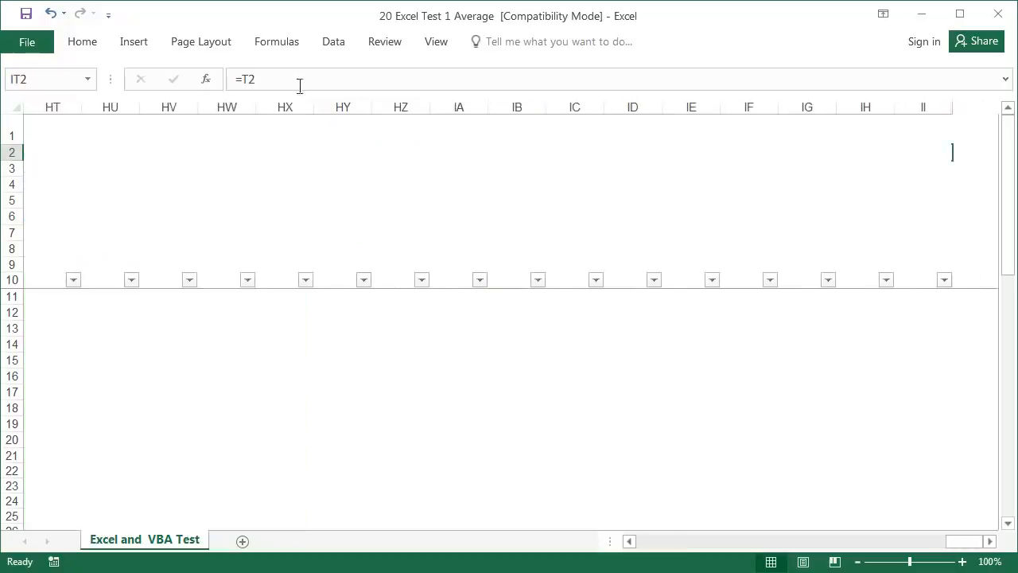
{"action": "left_click", "coordinate": [926, 108]}
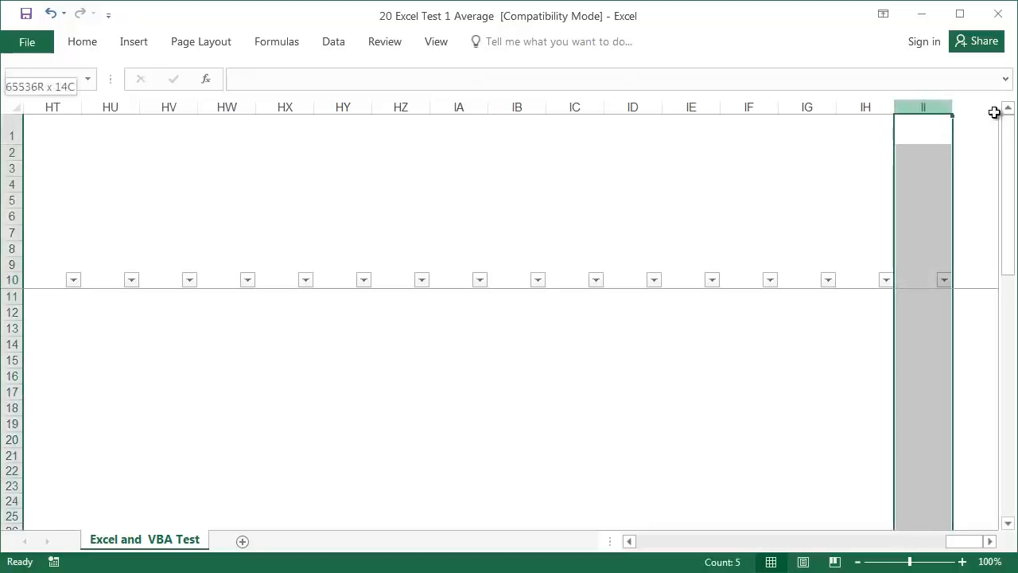
{"action": "right_click", "coordinate": [945, 107]}
{"action": "left_click", "coordinate": [1000, 362]}
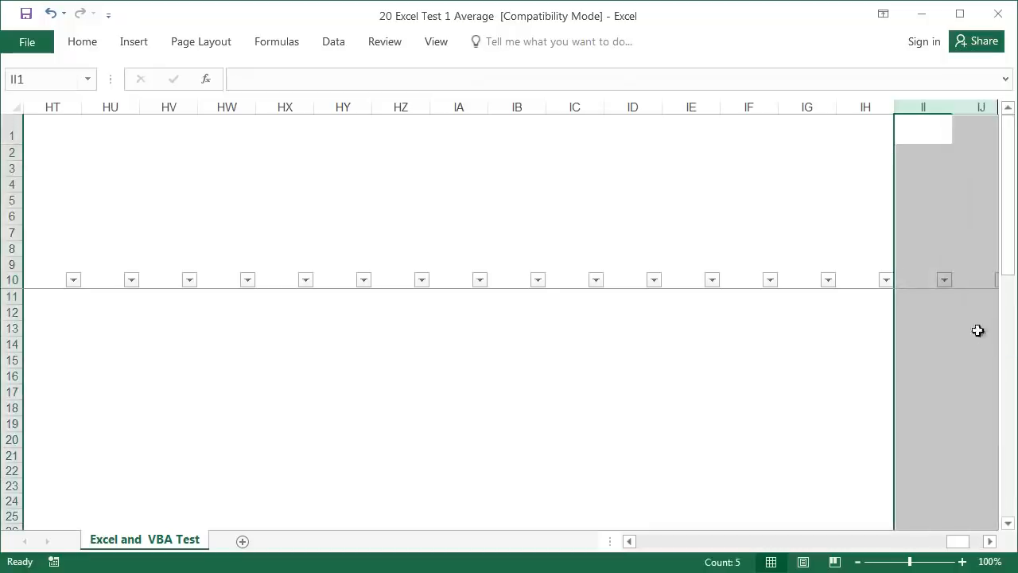
{"action": "left_click", "coordinate": [945, 197]}
- Set columns IS to IV to width 20 to expose the hidden scoring columns
{"action": "type", "text": "it2"}
{"action": "key", "text": "Return"}
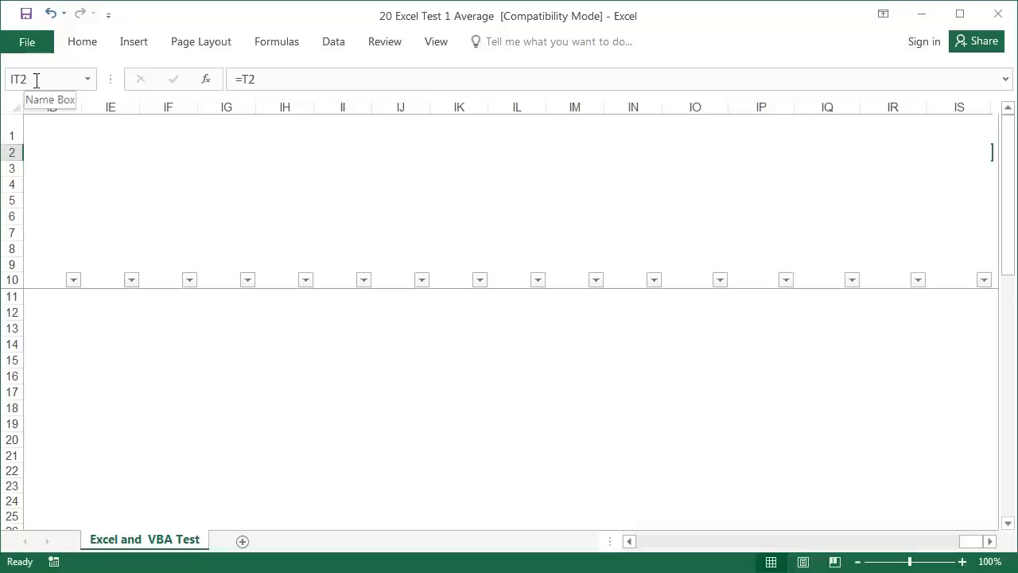
{"action": "left_click", "coordinate": [990, 542]}
{"action": "left_click", "coordinate": [990, 542]}
{"action": "left_click", "coordinate": [990, 542]}
{"action": "left_click", "coordinate": [990, 543]}
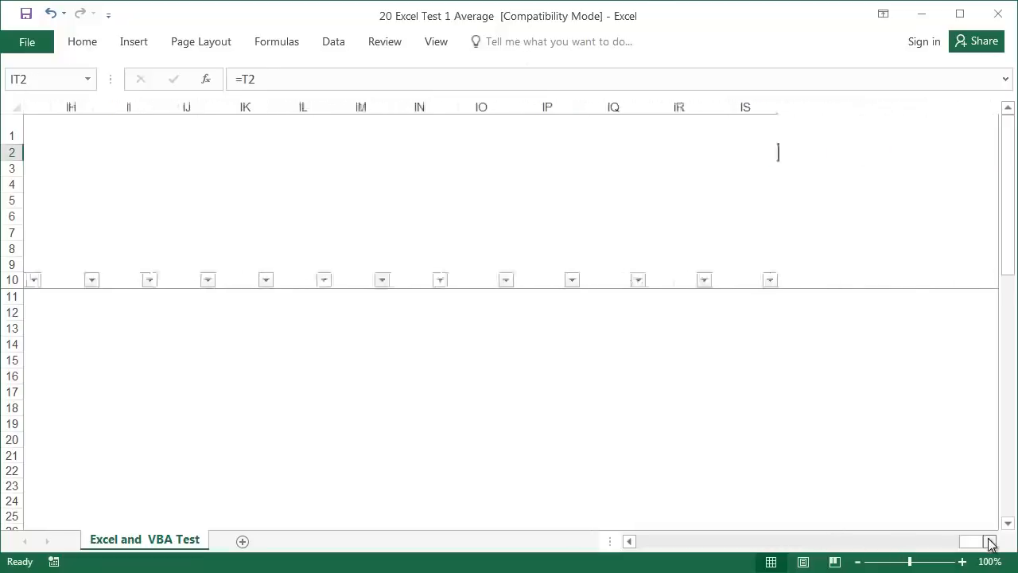
{"action": "mouse_move", "coordinate": [763, 109]}
{"action": "left_mouse_down"}
{"action": "mouse_move", "coordinate": [799, 109]}
{"action": "mouse_move", "coordinate": [779, 104]}
{"action": "left_mouse_up"}
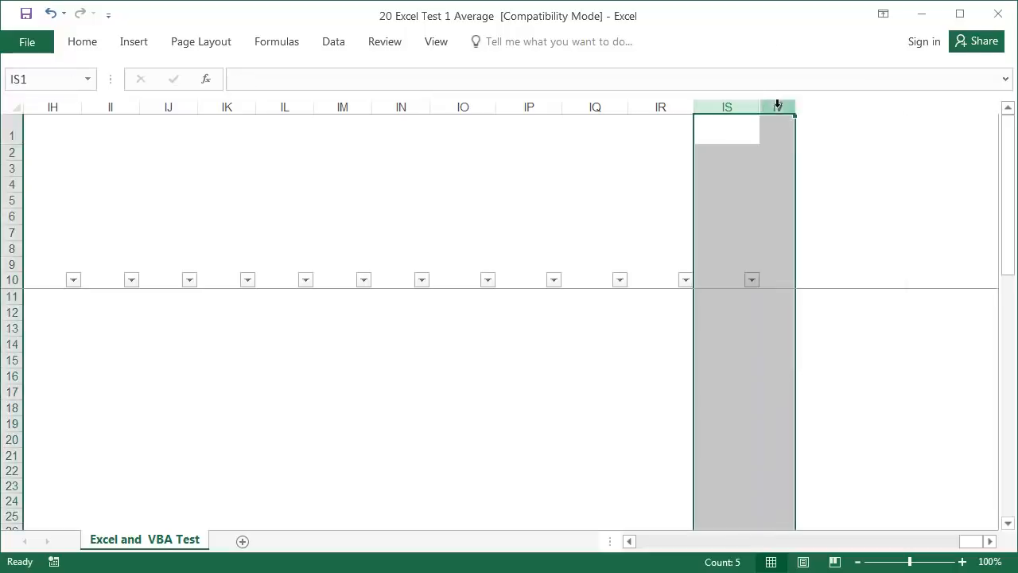
{"action": "right_click", "coordinate": [779, 106]}
{"action": "left_click", "coordinate": [812, 318]}
{"action": "type", "text": "20"}
{"action": "key", "text": "Return"}
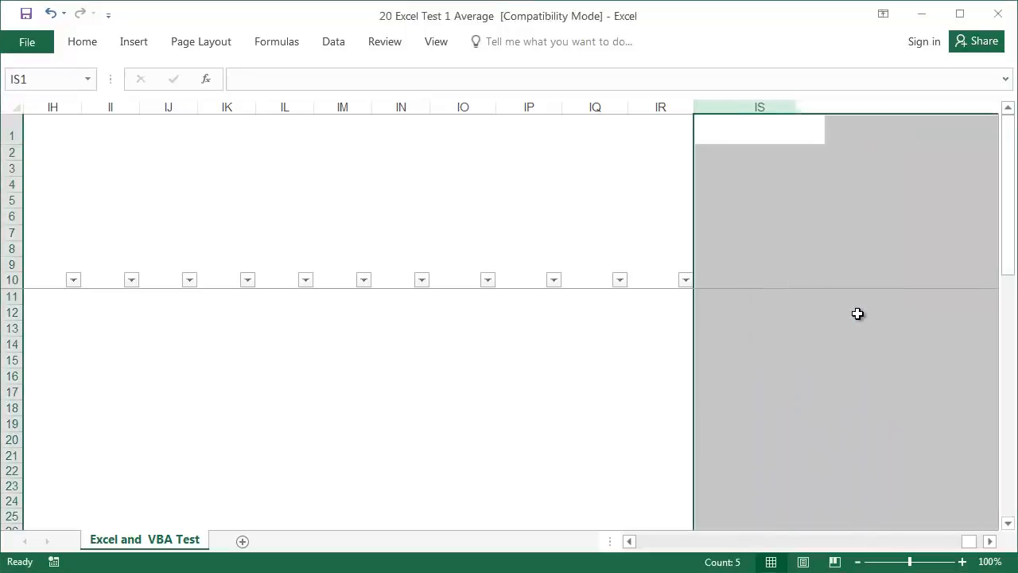
- Read IT2's formula, then jump to T2 to see its IF check
{"action": "left_click", "coordinate": [843, 131]}
{"action": "key", "text": "Down"}
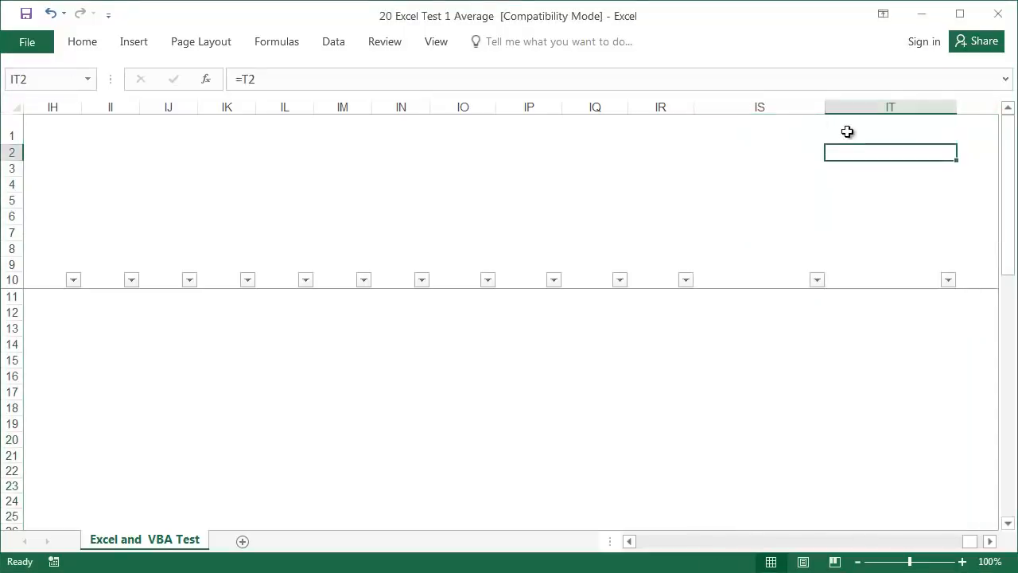
{"action": "left_click", "coordinate": [16, 84]}
{"action": "left_click", "coordinate": [15, 85]}
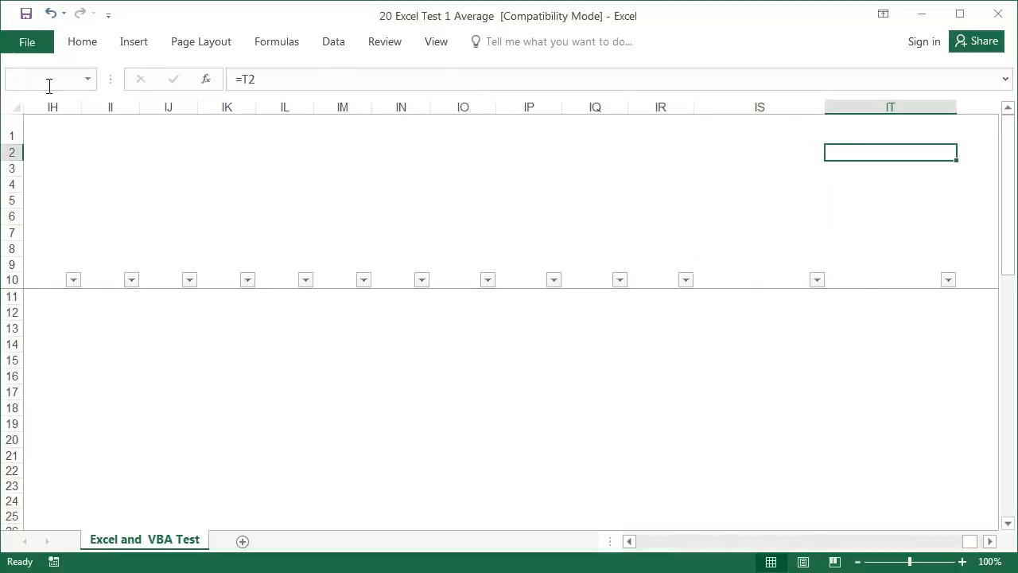
{"action": "key", "text": "BackSpace"}
{"action": "key", "text": "Return"}
- Unhide the hidden columns between K and U
{"action": "left_click_drag", "start_coordinate": [636, 542], "coordinate": [633, 544]}
{"action": "left_click_drag", "start_coordinate": [355, 107], "coordinate": [627, 107]}
{"action": "right_click", "coordinate": [627, 108]}
{"action": "left_click", "coordinate": [676, 362]}
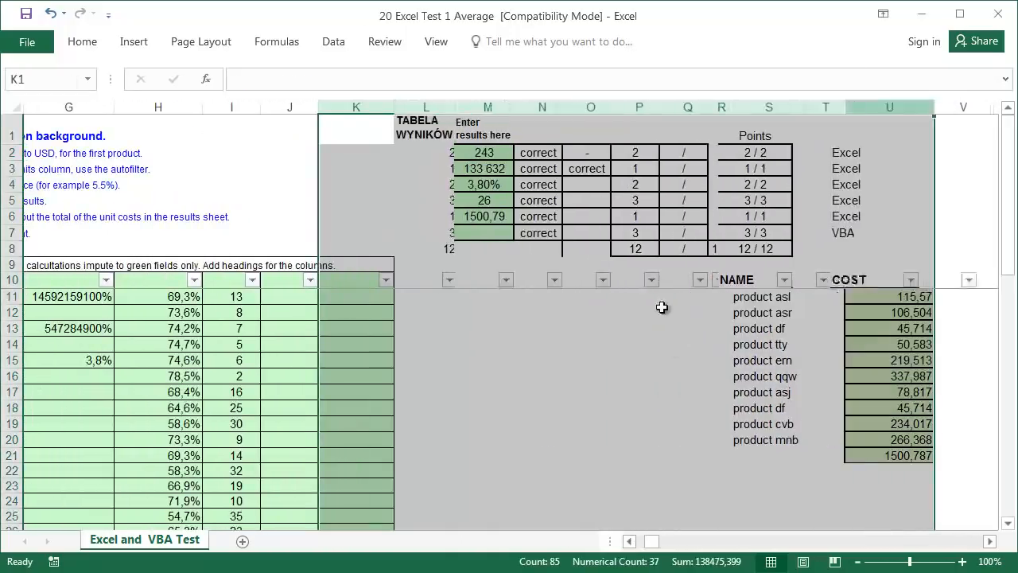
- Read T2's Answers-sheet check, find sheet Unhide unavailable, and launch the VBA editor with Alt+F11
{"action": "left_click", "coordinate": [827, 149]}
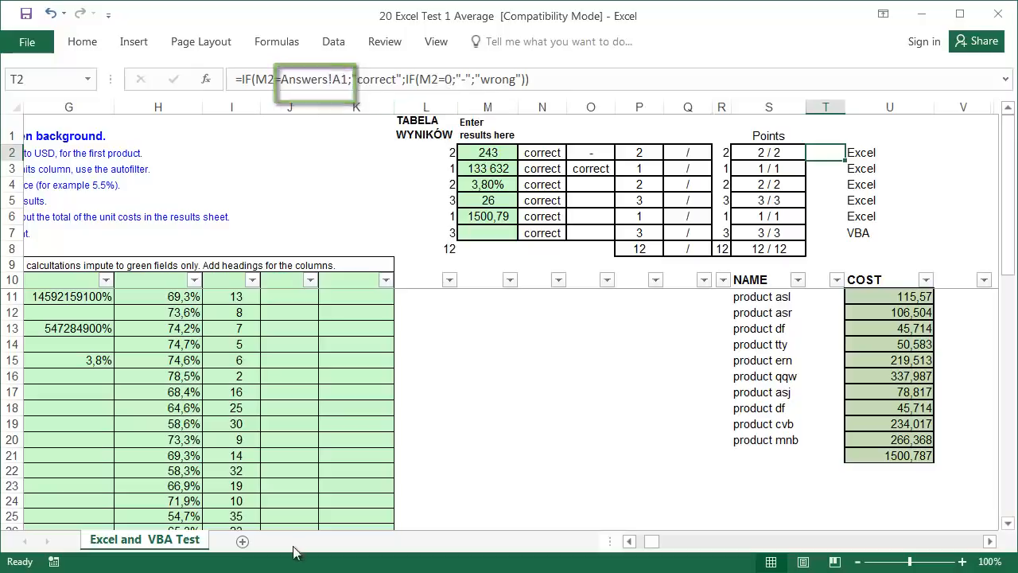
{"action": "right_click", "coordinate": [124, 541]}
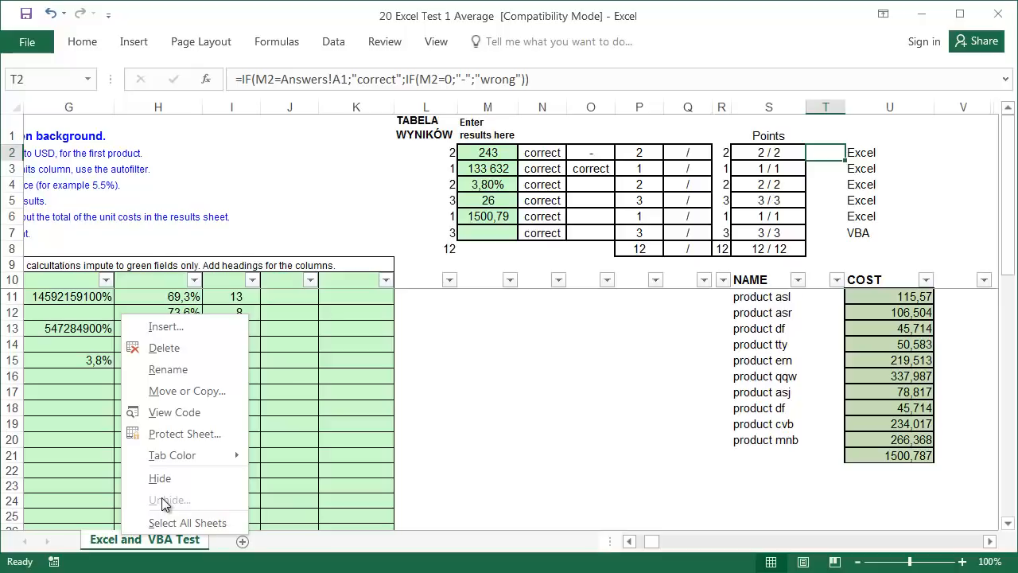
{"action": "left_click", "coordinate": [483, 458]}
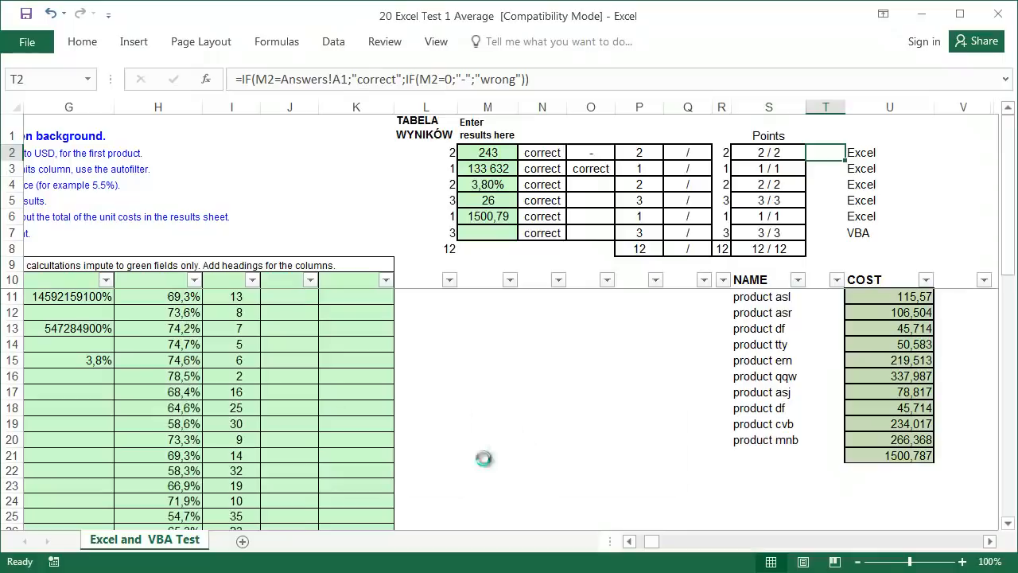
{"action": "key", "text": "alt+F11"}
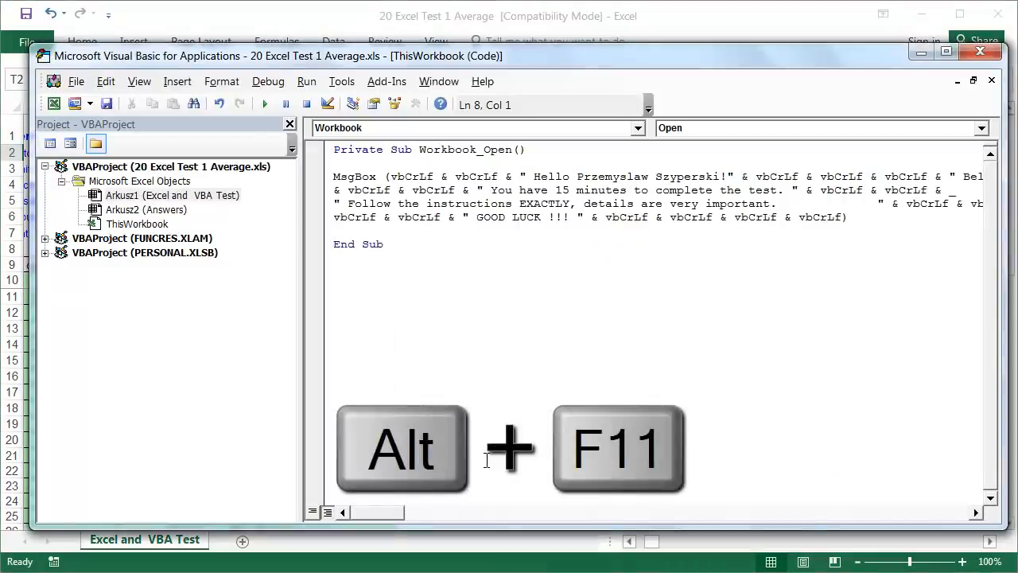
- Set the Answers sheet's Visible property to -1 - xlSheetVisible, then view the Answers tab
{"action": "double_click", "coordinate": [127, 210]}
{"action": "left_click", "coordinate": [140, 82]}
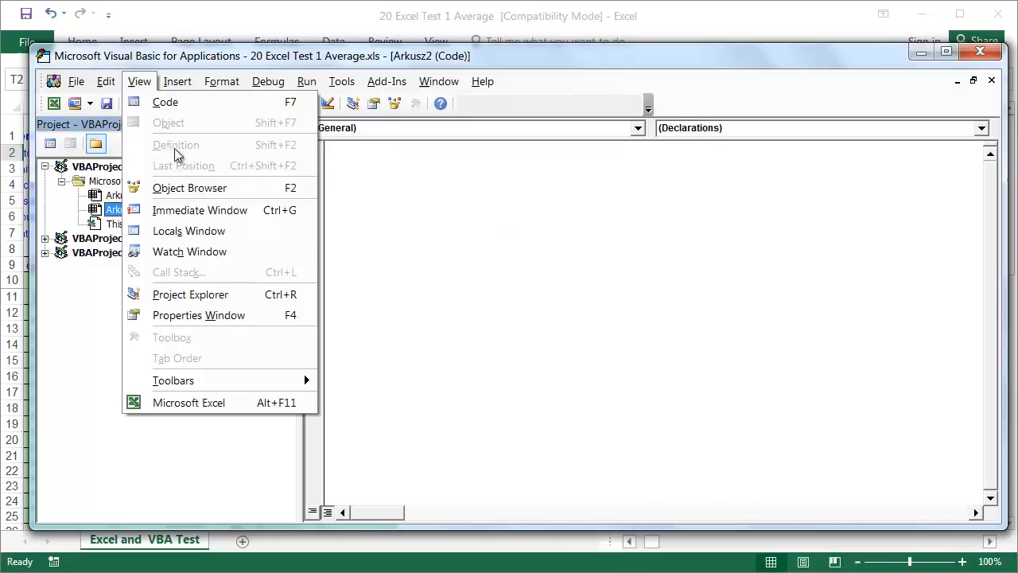
{"action": "left_click", "coordinate": [219, 314]}
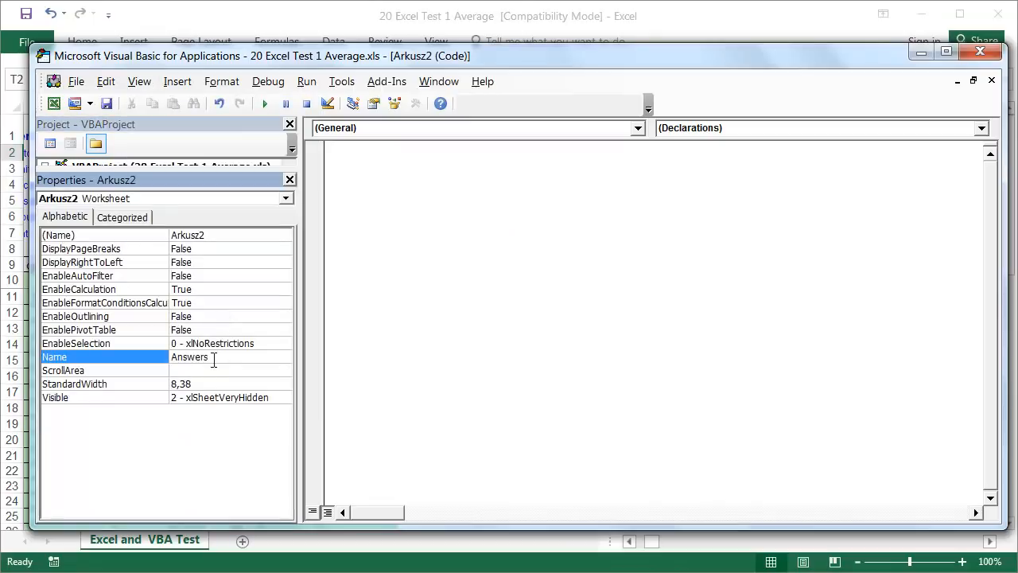
{"action": "left_click", "coordinate": [268, 398]}
{"action": "left_click", "coordinate": [283, 398]}
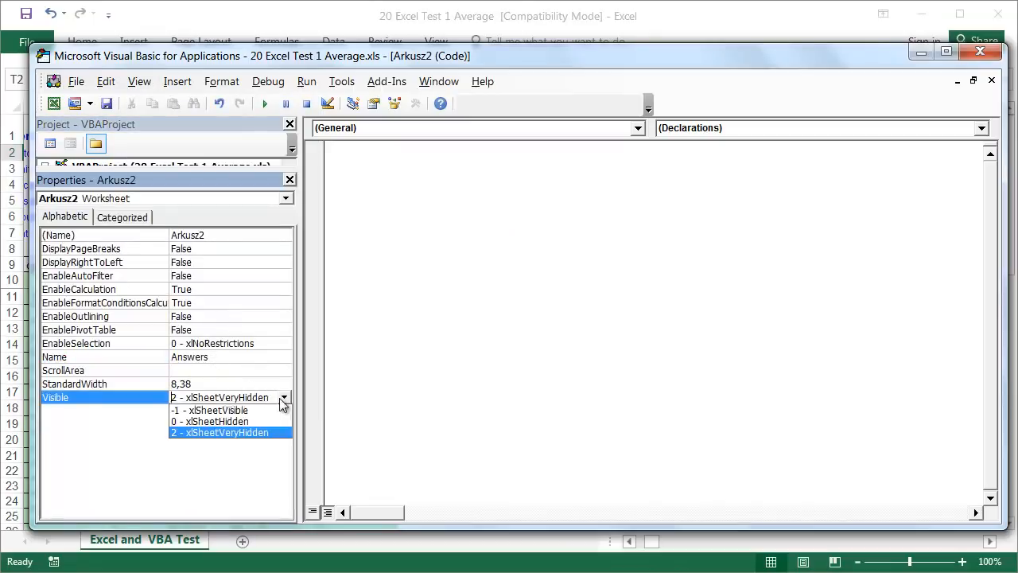
{"action": "left_click", "coordinate": [234, 410]}
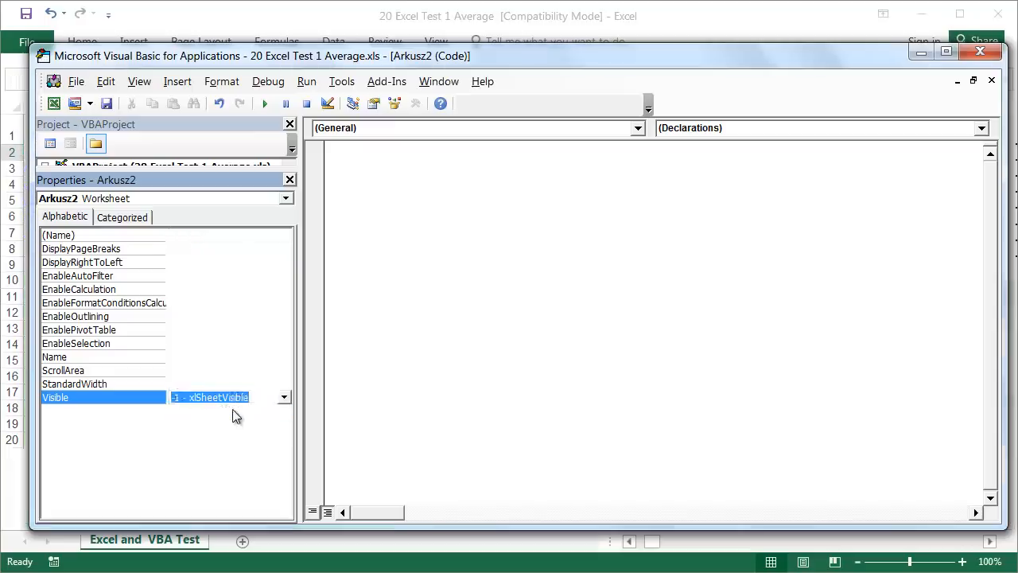
{"action": "left_click", "coordinate": [981, 52]}
{"action": "left_click", "coordinate": [242, 540]}
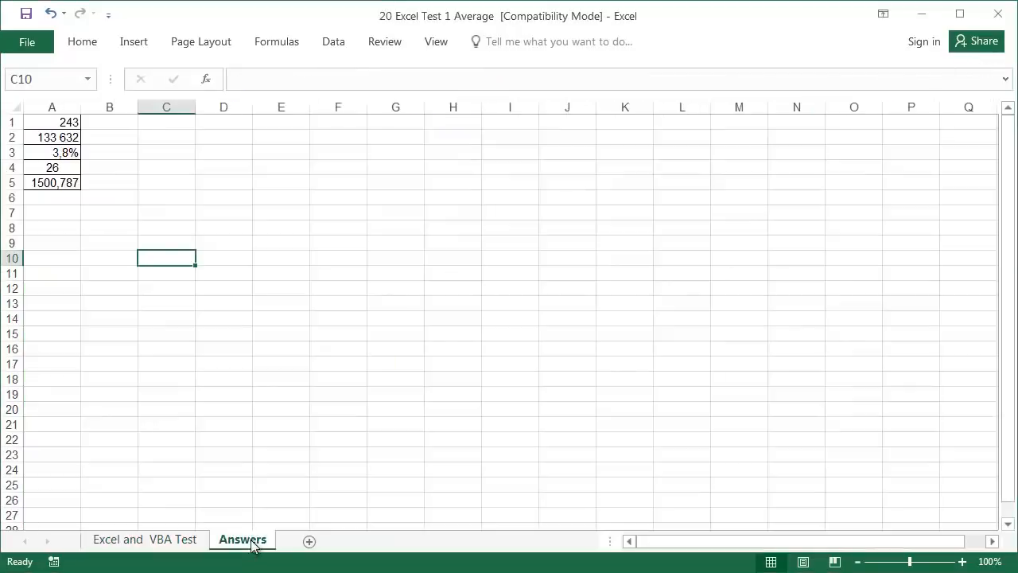
- Copy the Answers!A1 reference from T2's formula
{"action": "left_click", "coordinate": [69, 122]}
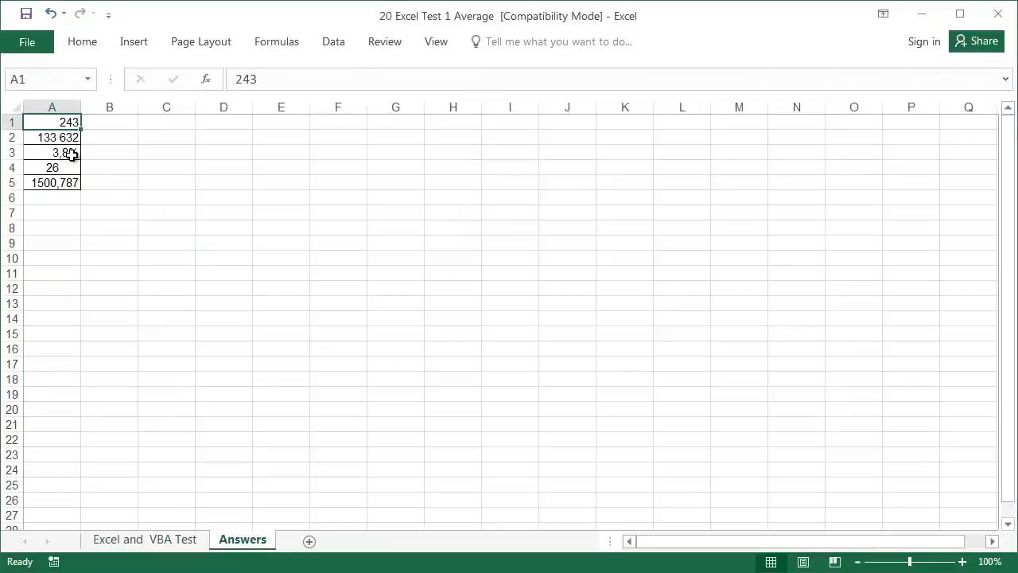
{"action": "left_click", "coordinate": [183, 541]}
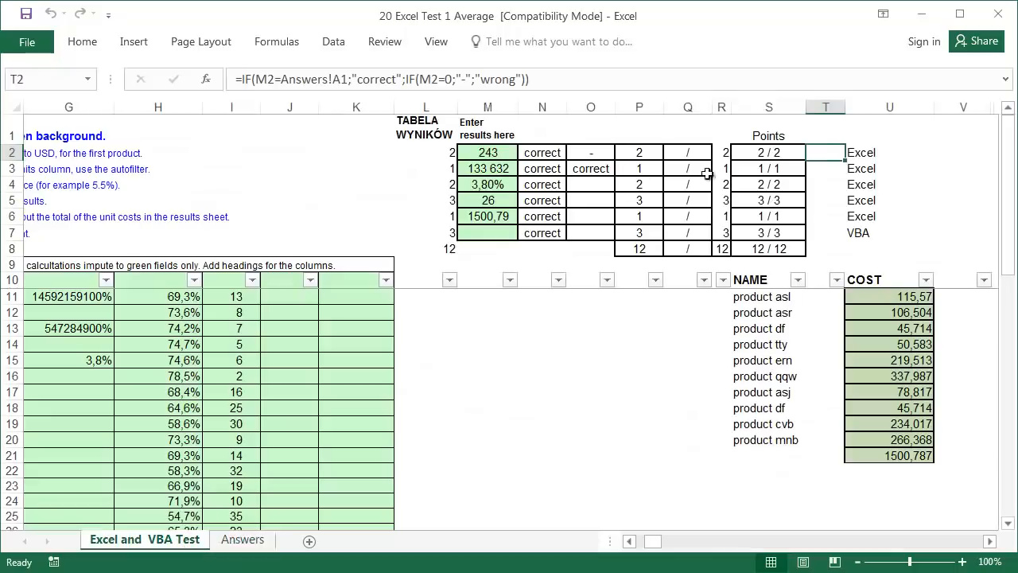
{"action": "left_click", "coordinate": [293, 79]}
{"action": "left_click_drag", "start_coordinate": [275, 80], "coordinate": [350, 83]}
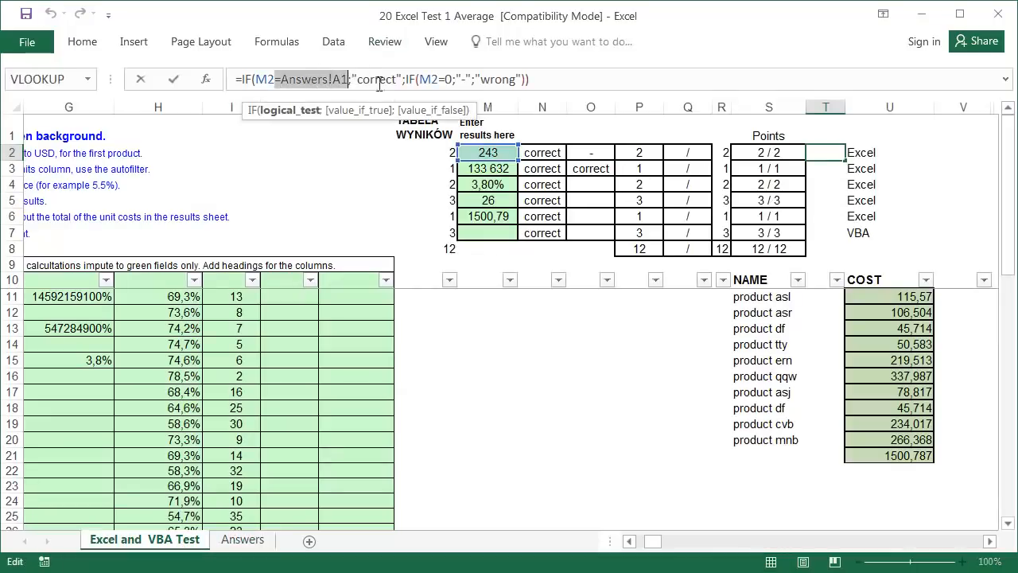
- Enter =Answers!A1 in V2 and fill it down to V6
{"action": "left_click", "coordinate": [940, 154]}
{"action": "double_click", "coordinate": [941, 154]}
{"action": "key", "text": "ctrl+v"}
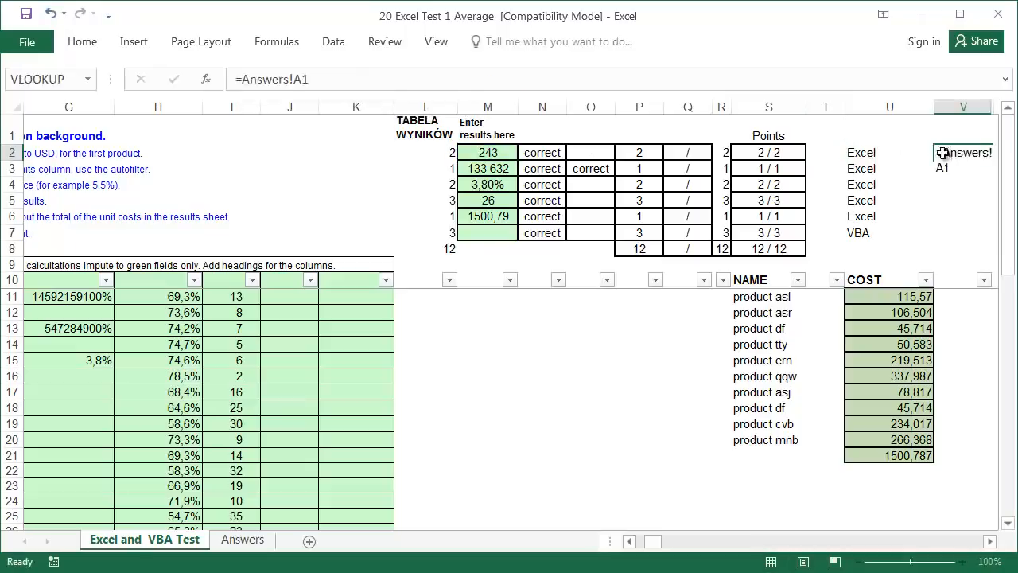
{"action": "key", "text": "Return"}
{"action": "left_click", "coordinate": [947, 151]}
{"action": "left_click_drag", "start_coordinate": [994, 161], "coordinate": [991, 225]}
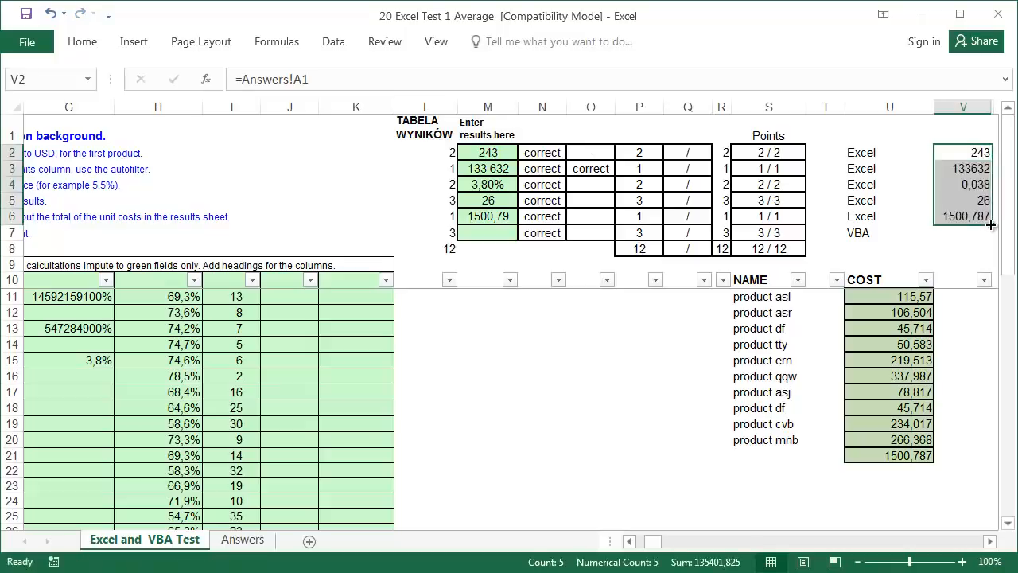